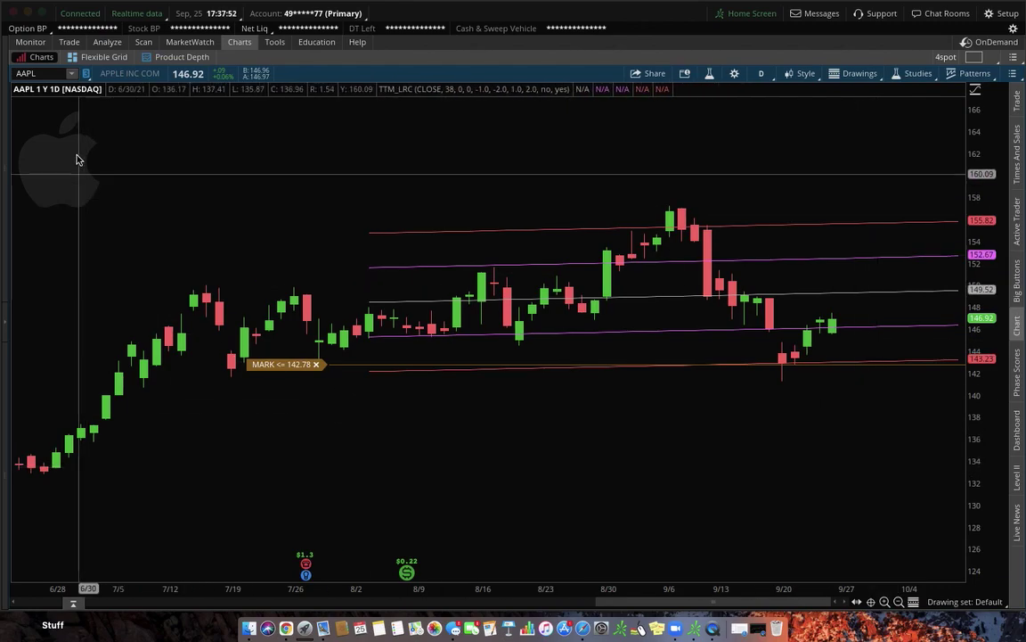
# Start an OCO bracket buying 2 AAPL 146 calls, with both exit legs at 2 contracts
pyautogui.click(68, 42)
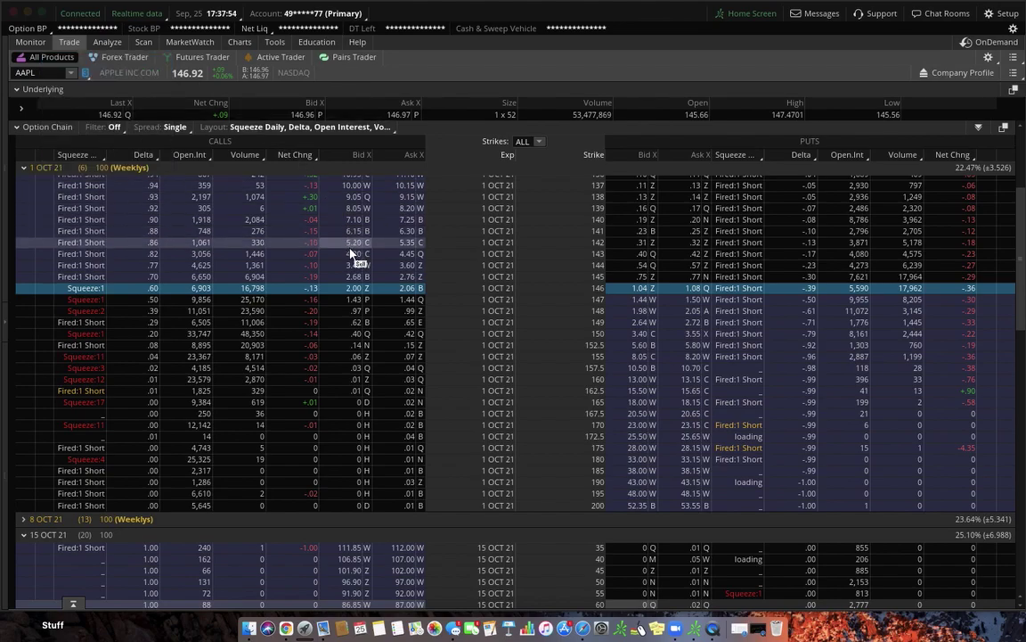
pyautogui.rightClick(403, 292)
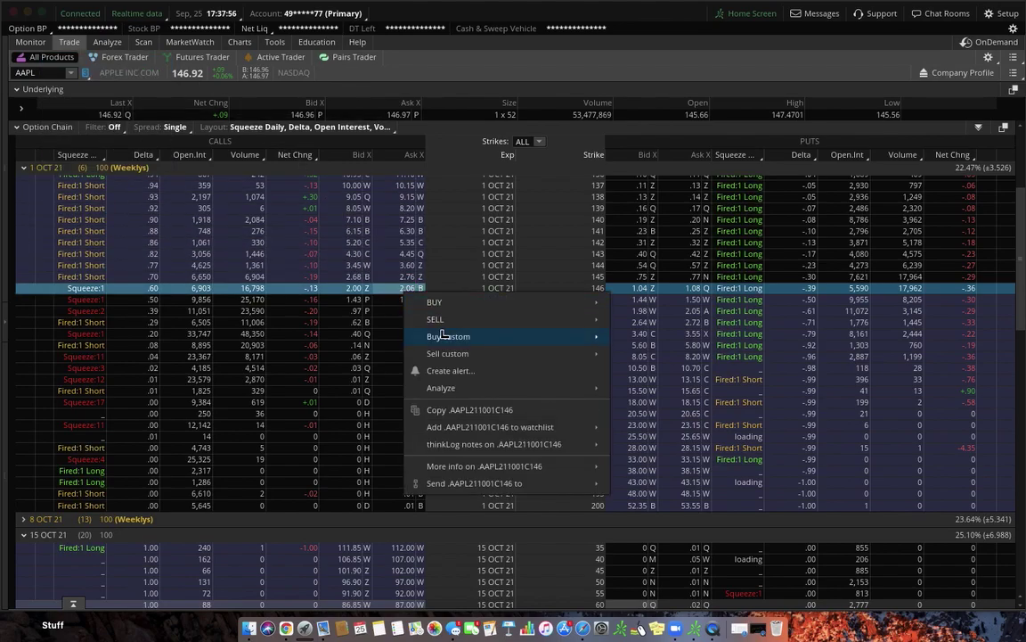
pyautogui.moveTo(448, 336)
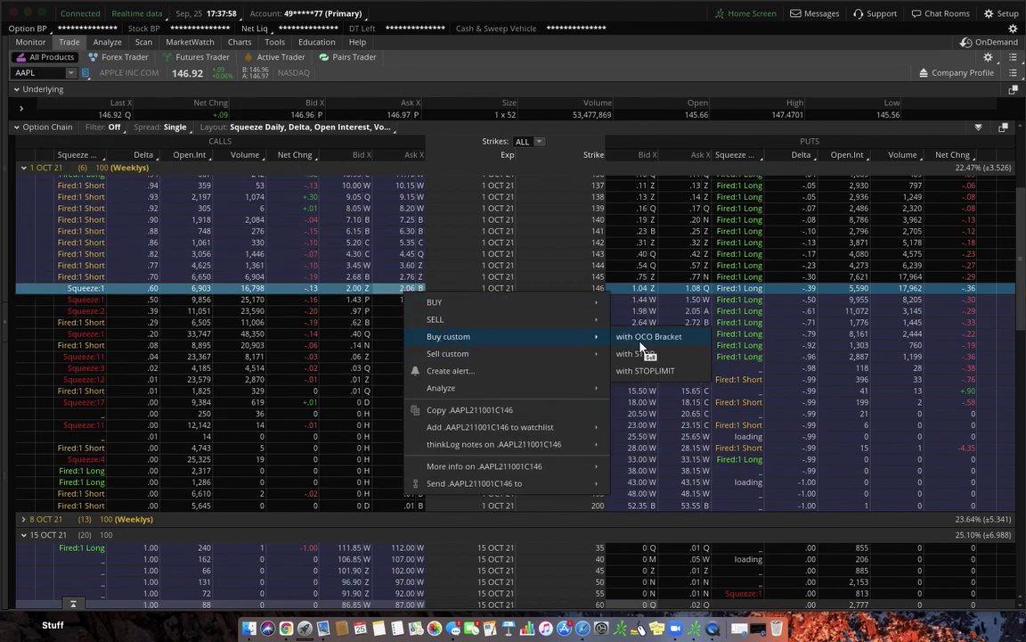
pyautogui.click(649, 355)
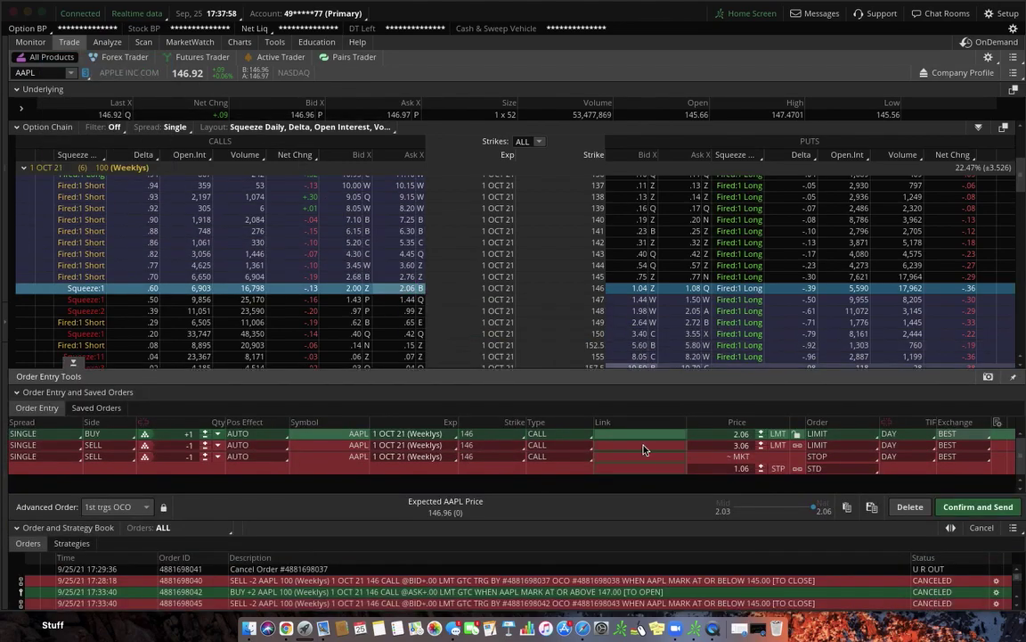
pyautogui.click(205, 432)
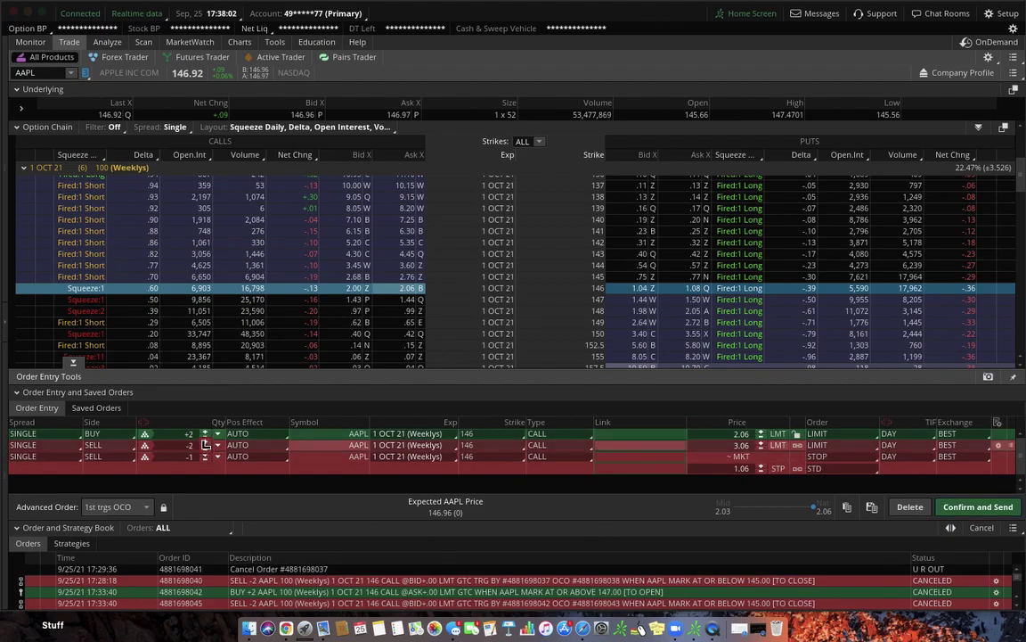
pyautogui.click(205, 455)
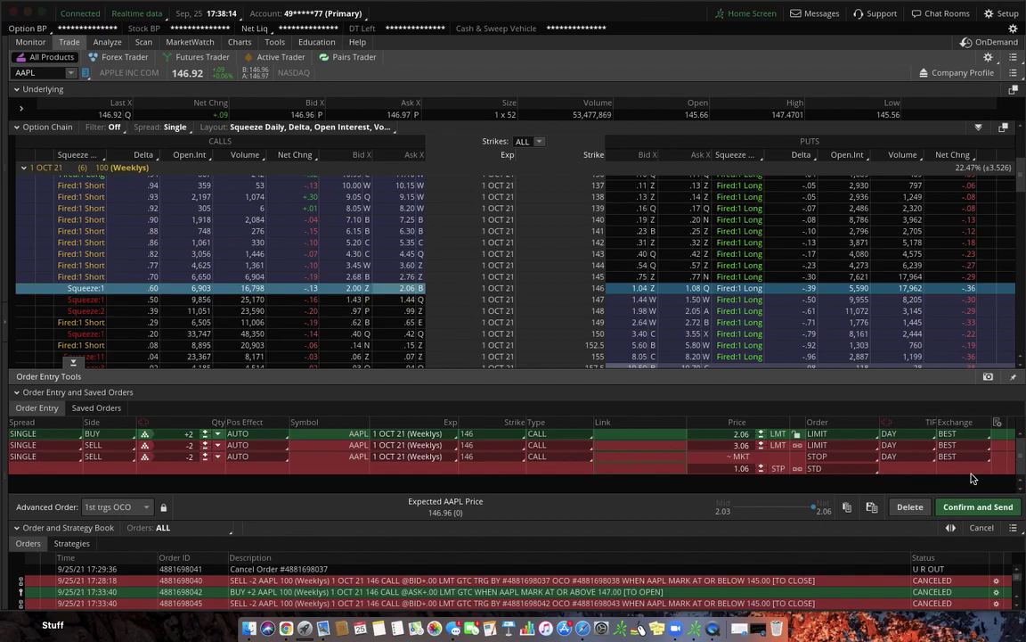
# Add a submit condition to the buy order: AAPL mark at or above 147.00
pyautogui.click(1000, 435)
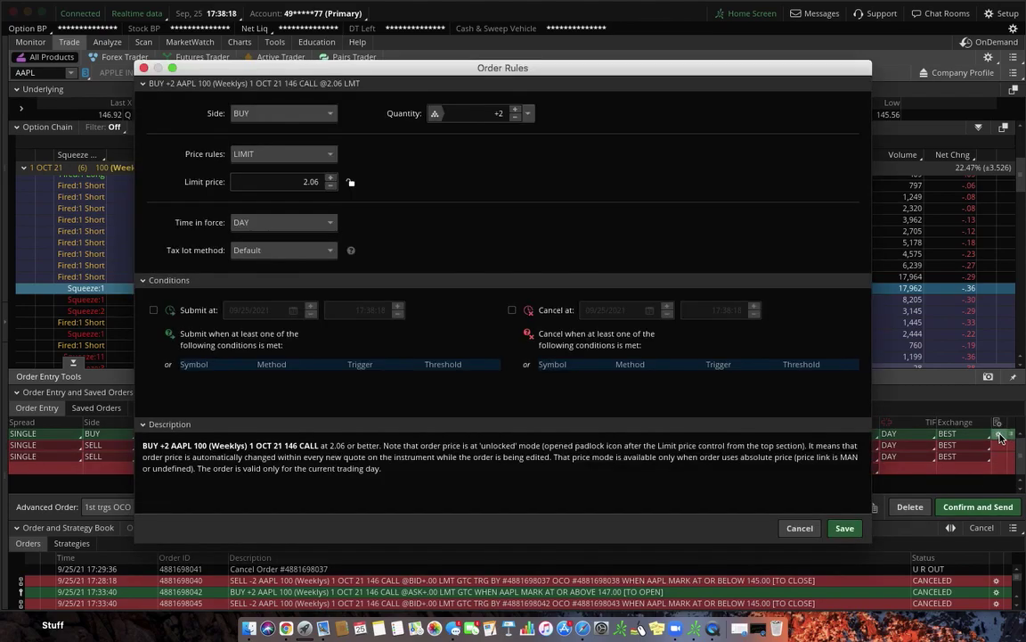
pyautogui.click(258, 156)
pyautogui.click(245, 195)
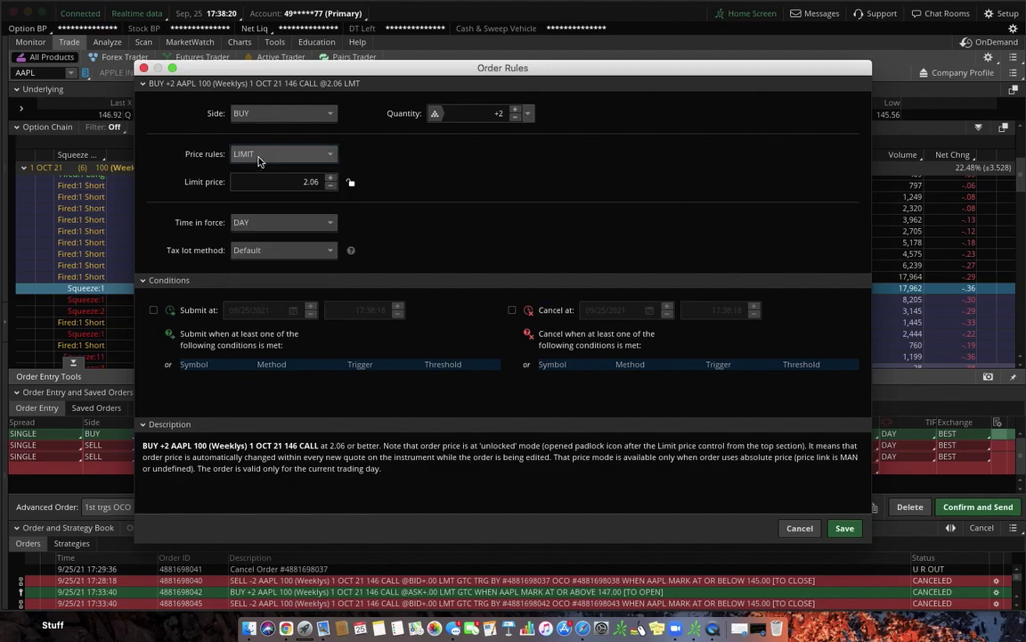
pyautogui.click(194, 375)
pyautogui.press('Return')
pyautogui.click(286, 405)
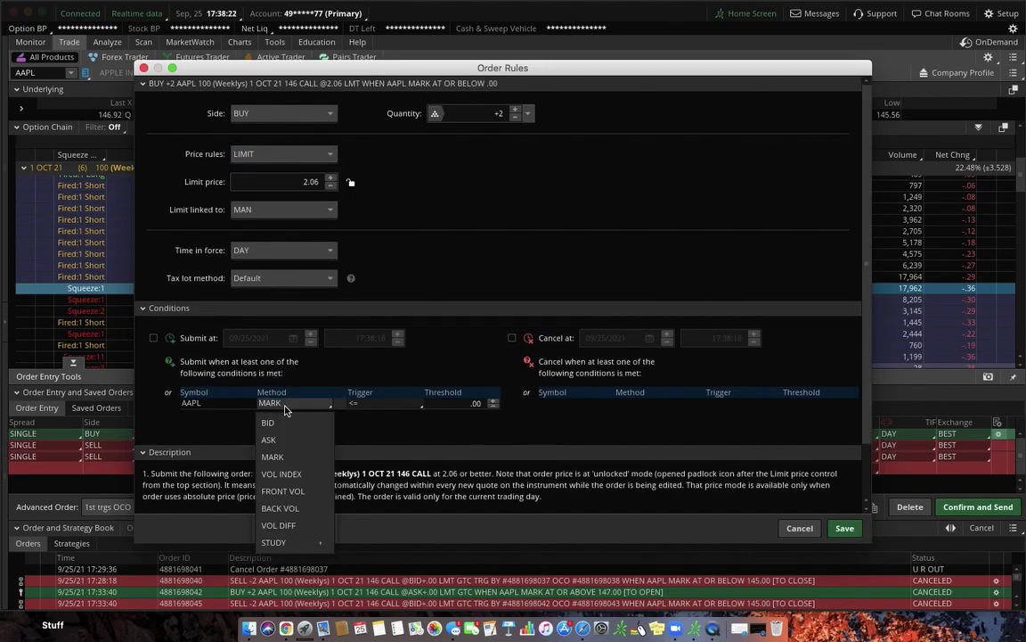
pyautogui.click(369, 405)
pyautogui.click(374, 438)
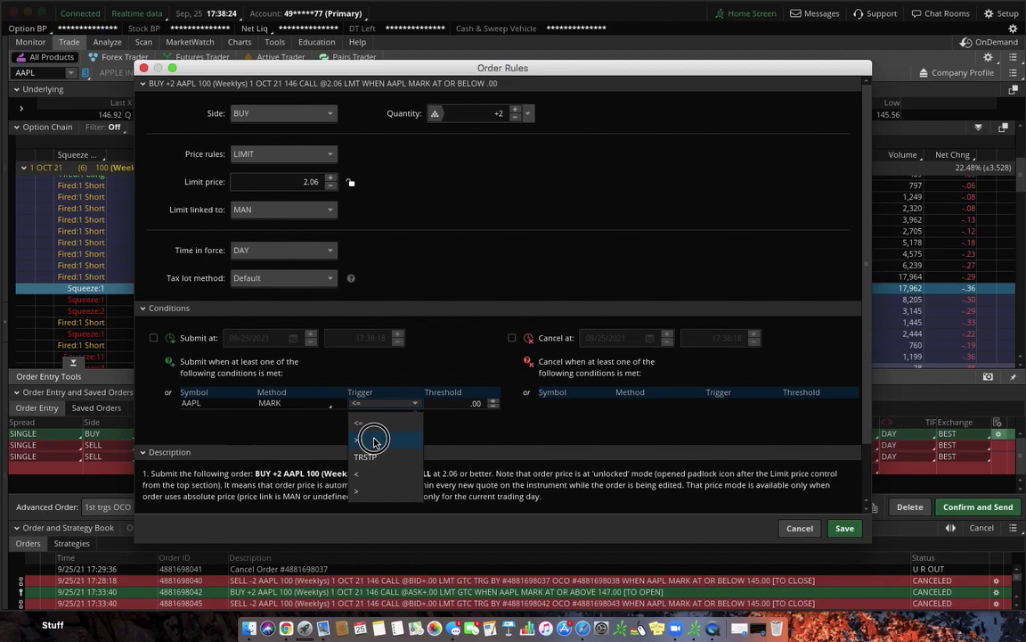
pyautogui.click(480, 405)
pyautogui.write('147')
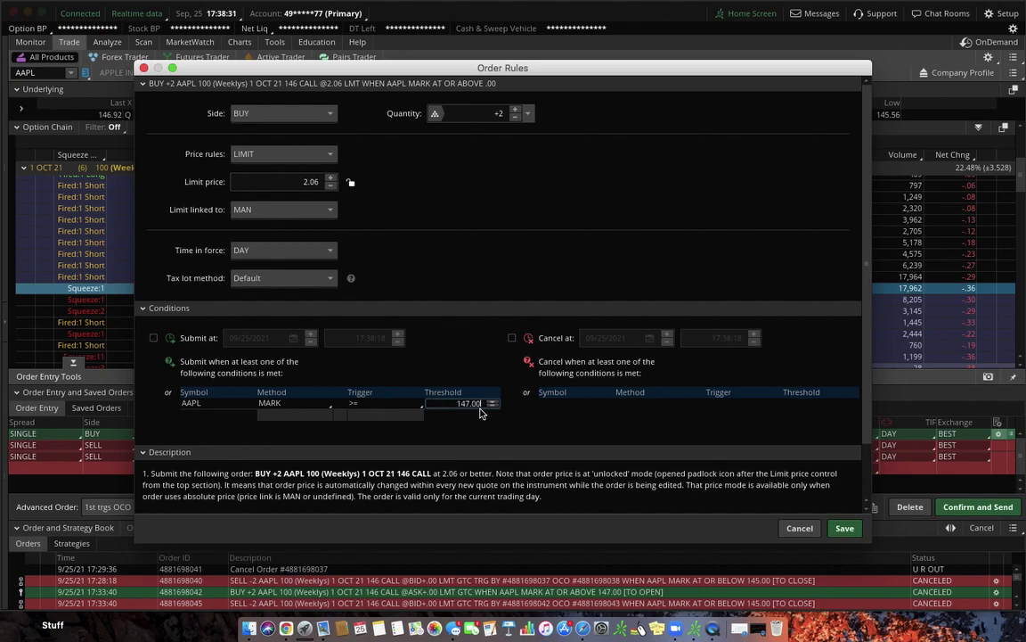
pyautogui.press('Return')
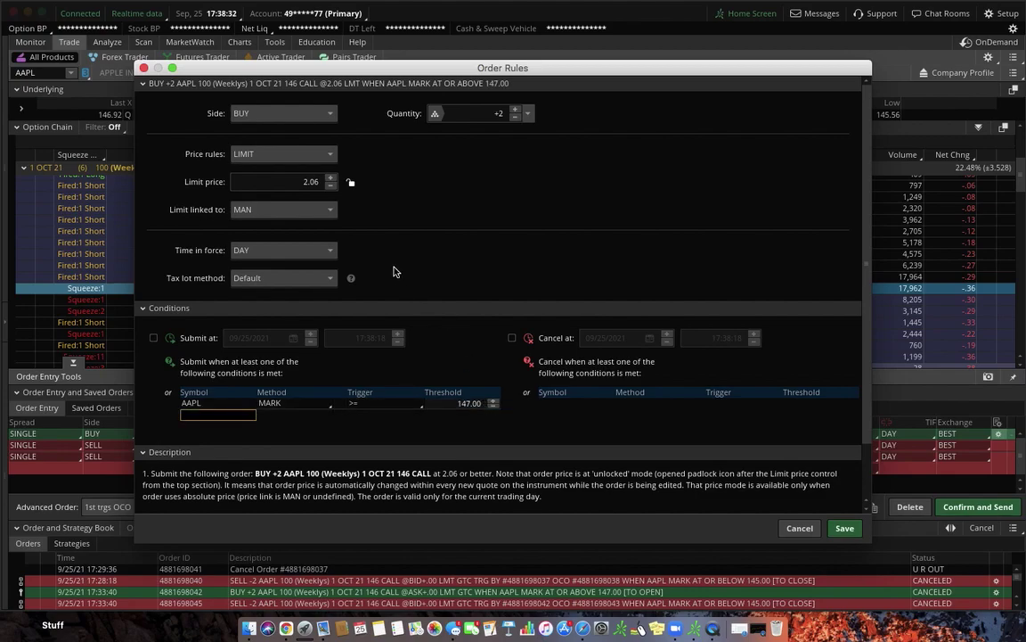
# Link the buy limit price to the ask, make it GTC, and save the rules
pyautogui.click(306, 212)
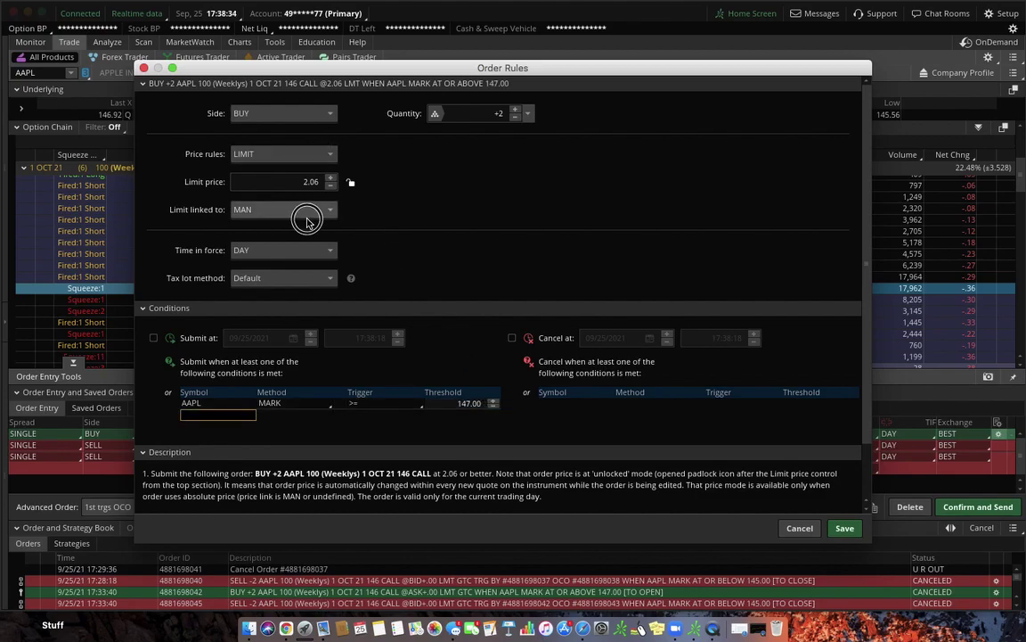
pyautogui.click(319, 352)
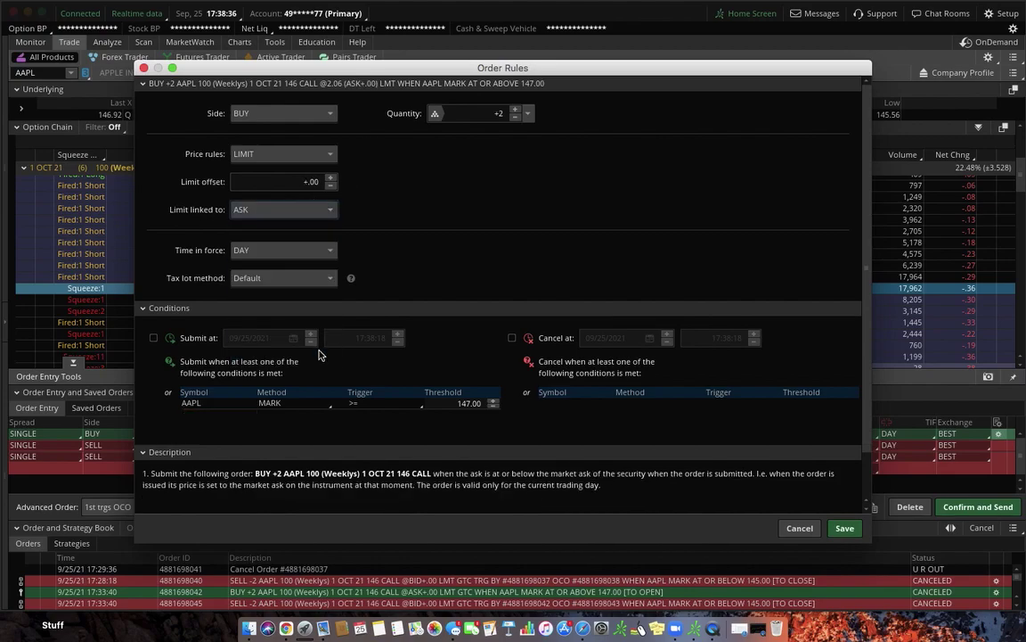
pyautogui.click(286, 251)
pyautogui.click(294, 293)
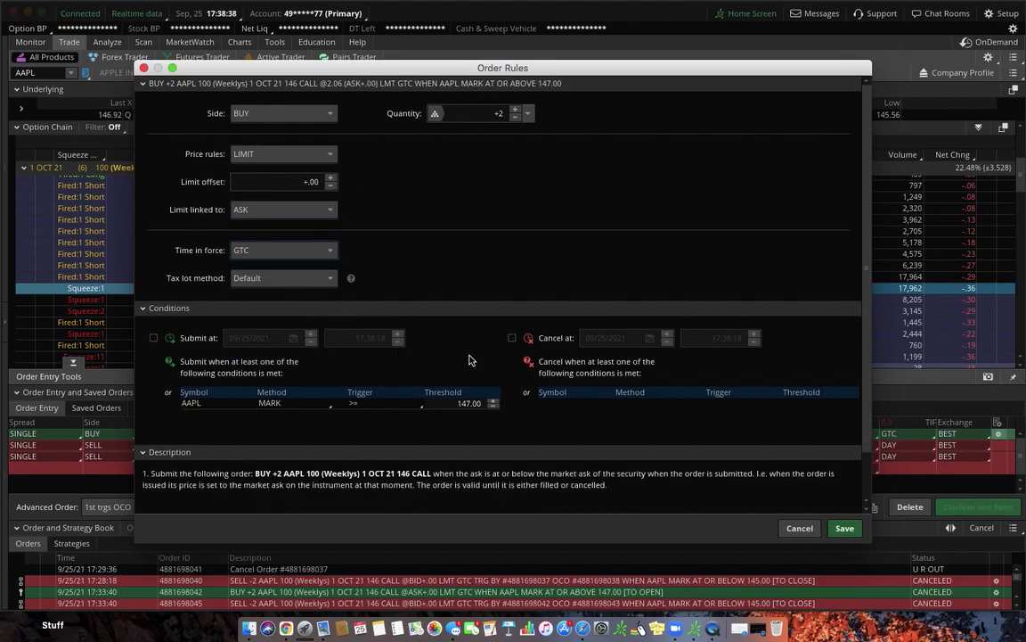
pyautogui.scroll(-2, 866, 443)
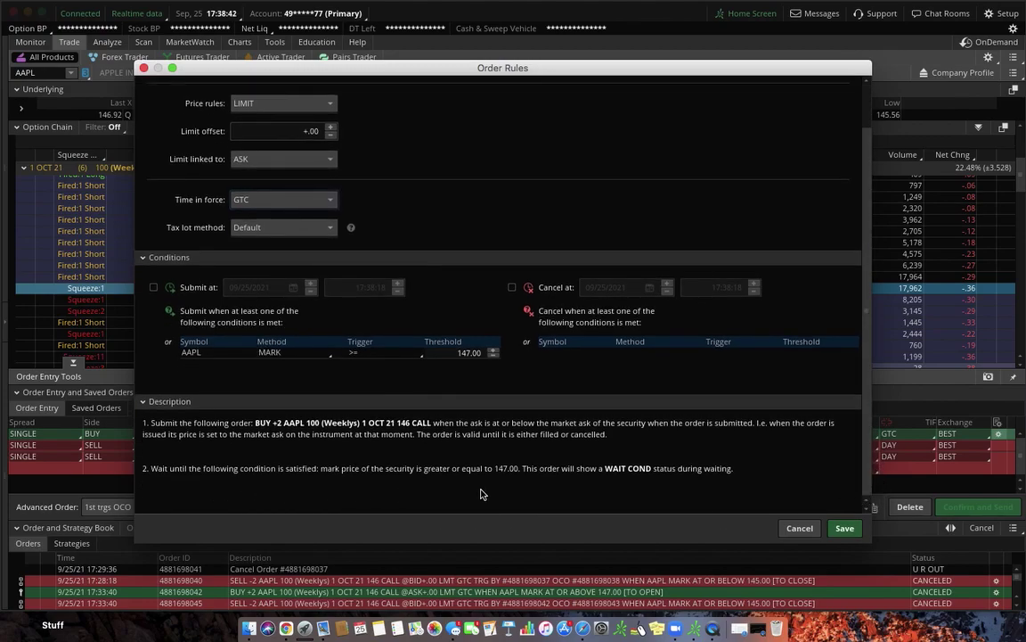
pyautogui.click(845, 528)
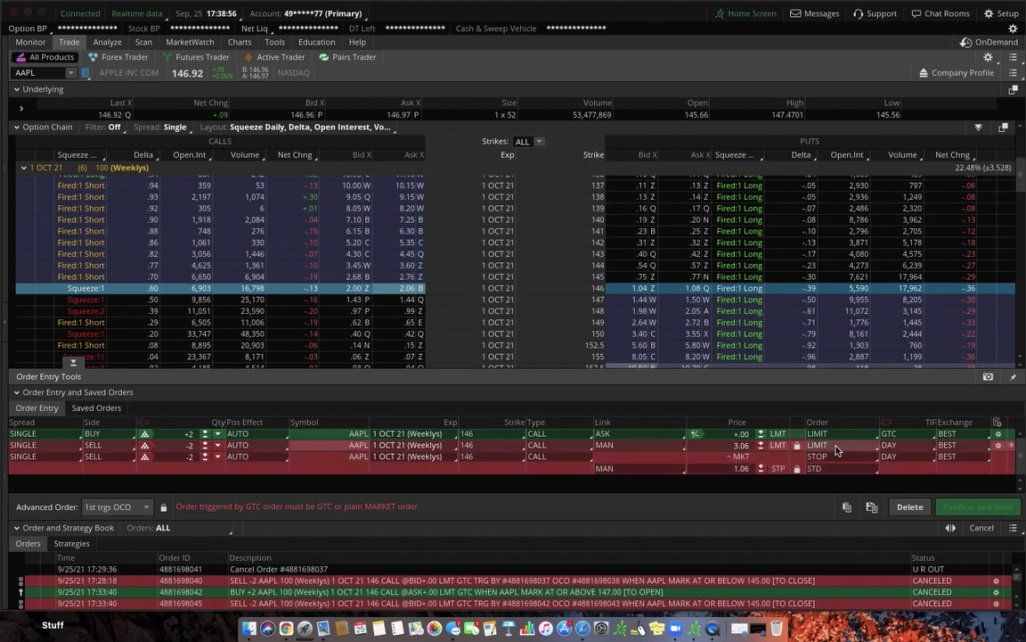
# Set the take-profit sell to GTC at mark +25%, then bring up the stop order's rules
pyautogui.click(651, 448)
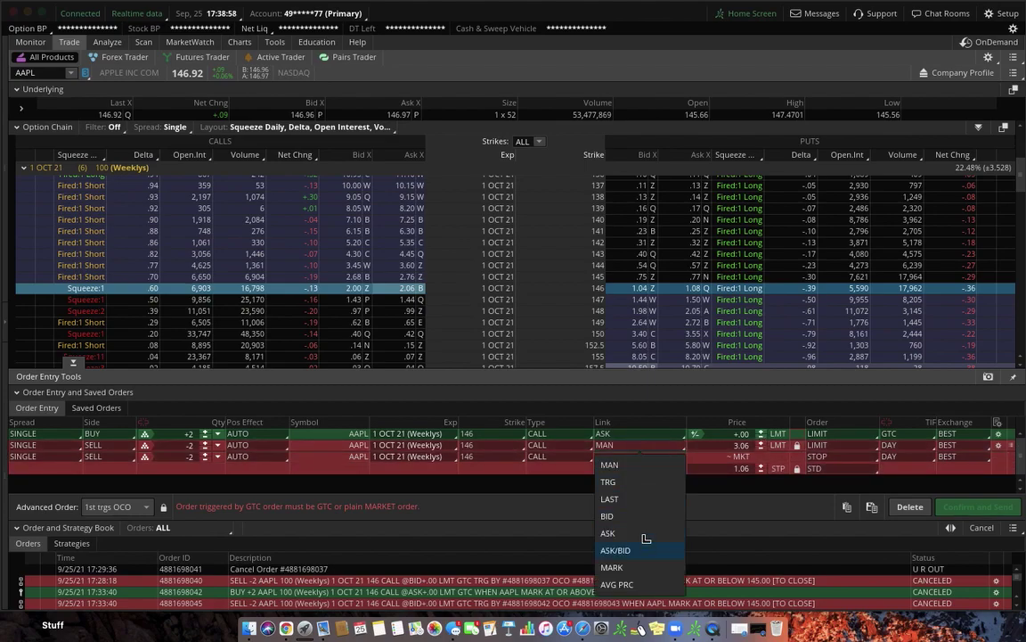
pyautogui.click(655, 567)
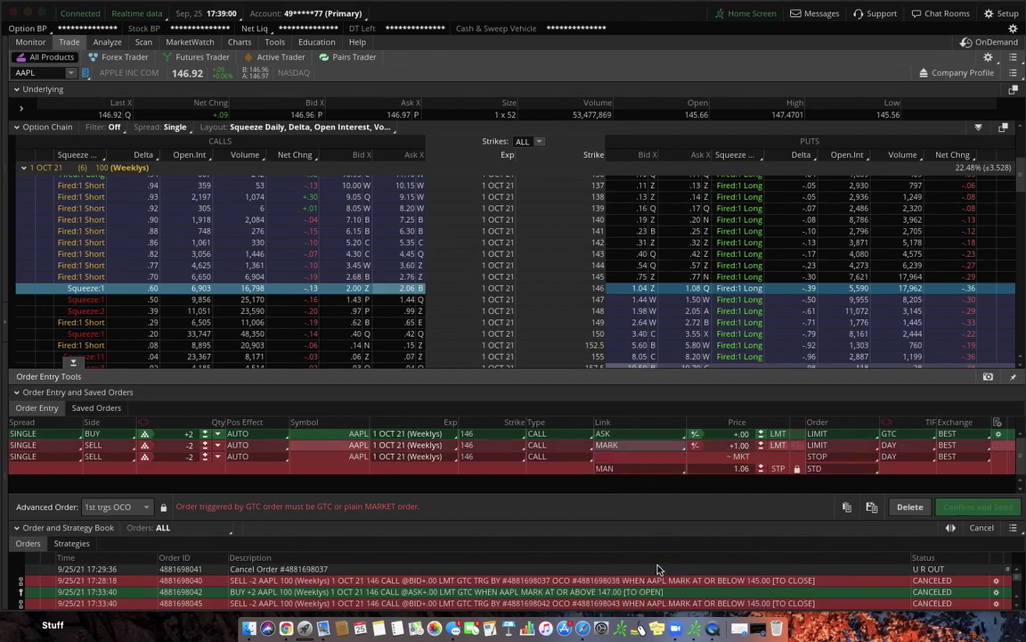
pyautogui.click(699, 445)
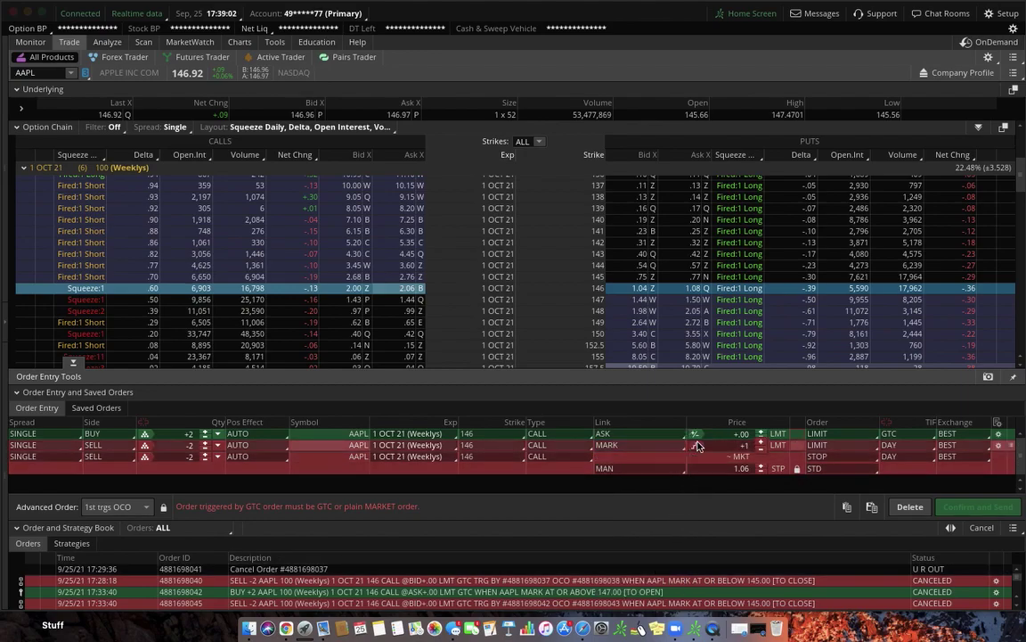
pyautogui.click(698, 446)
pyautogui.write('+25')
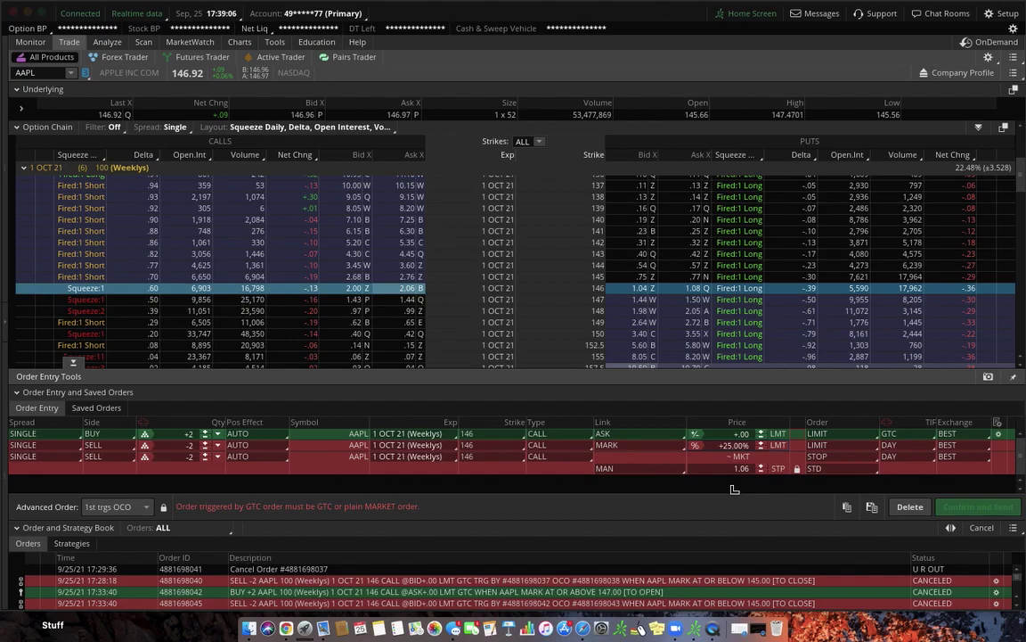
pyautogui.click(890, 446)
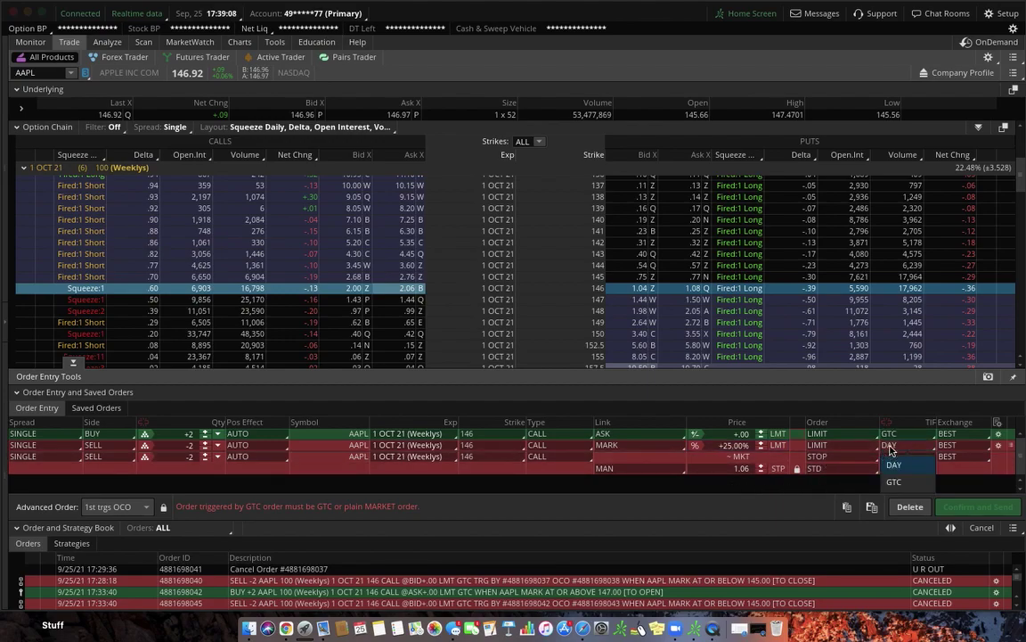
pyautogui.click(894, 481)
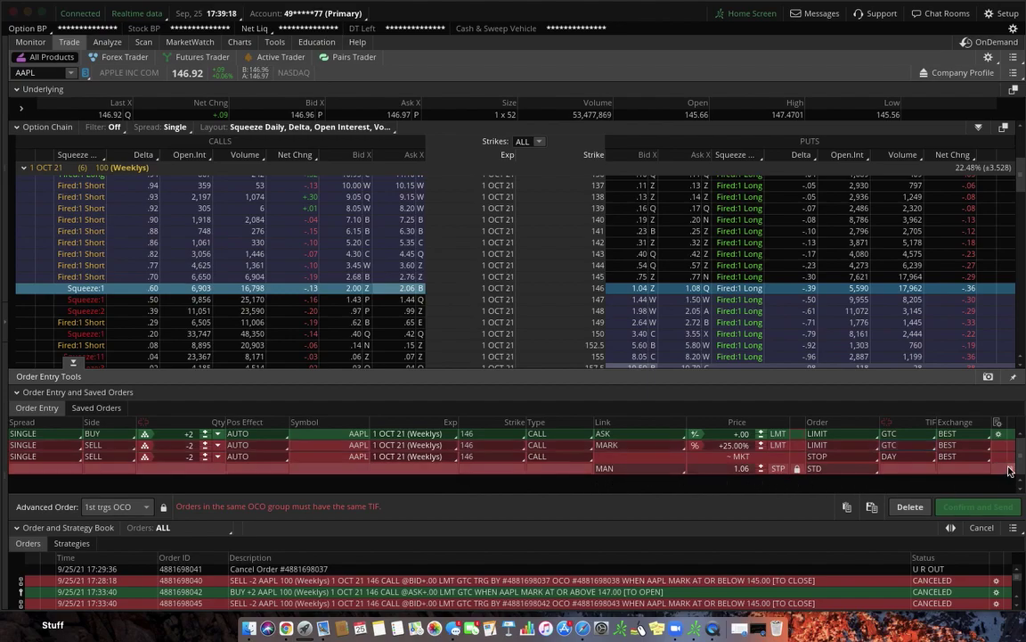
pyautogui.click(998, 457)
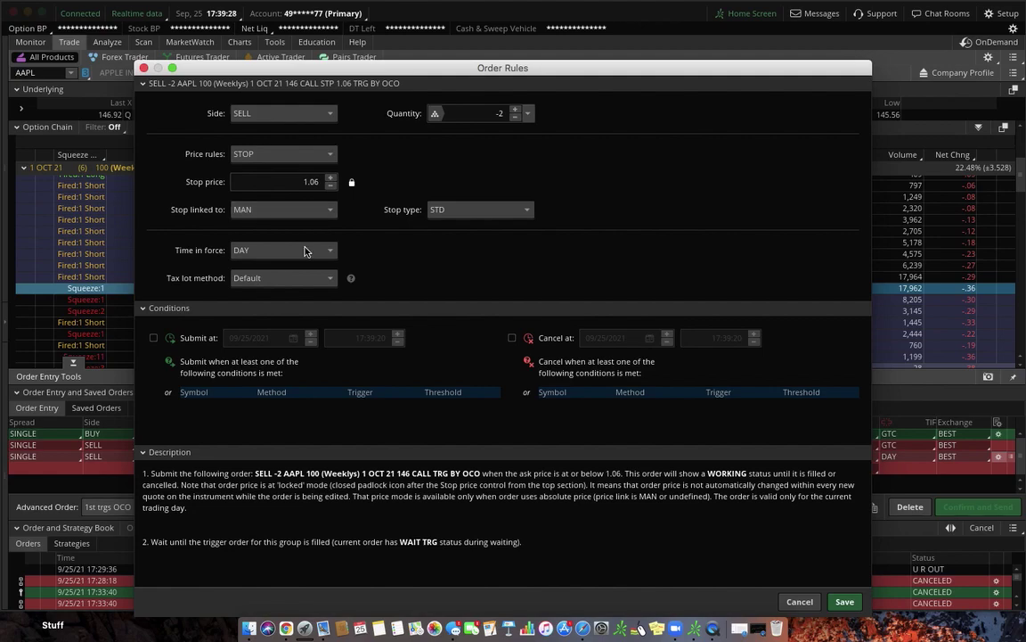
# Give the stop order a submit condition of AAPL mark at or below 145.00
pyautogui.click(186, 415)
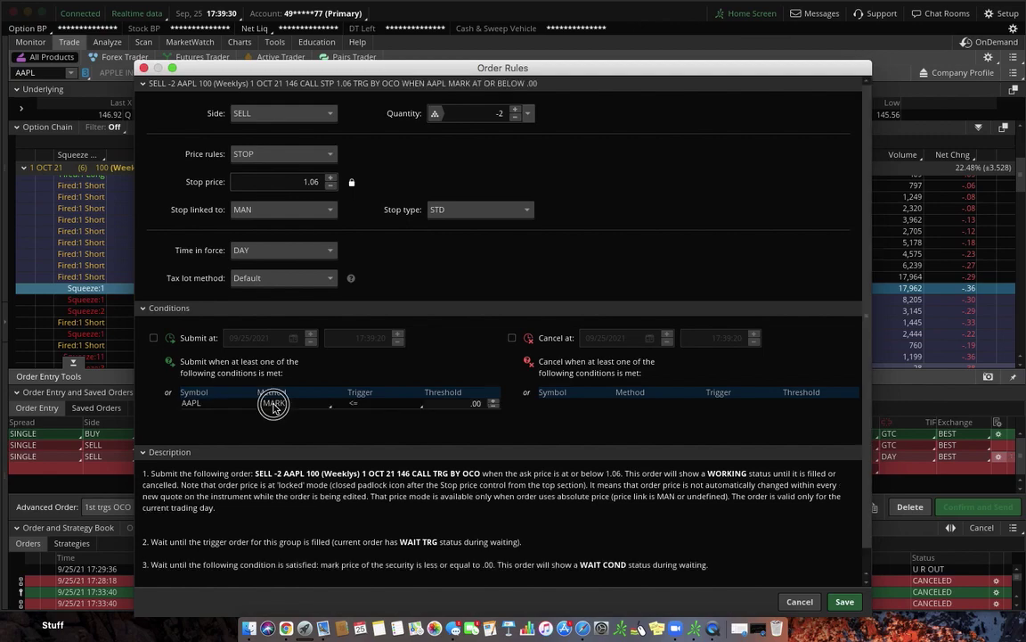
pyautogui.click(303, 404)
pyautogui.click(356, 406)
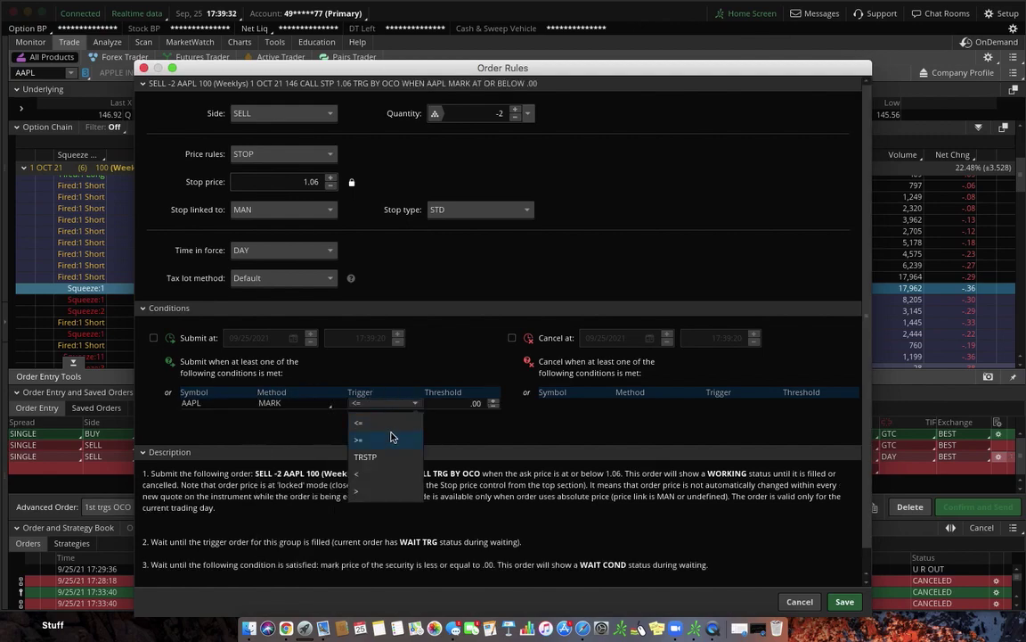
pyautogui.click(390, 431)
pyautogui.click(477, 406)
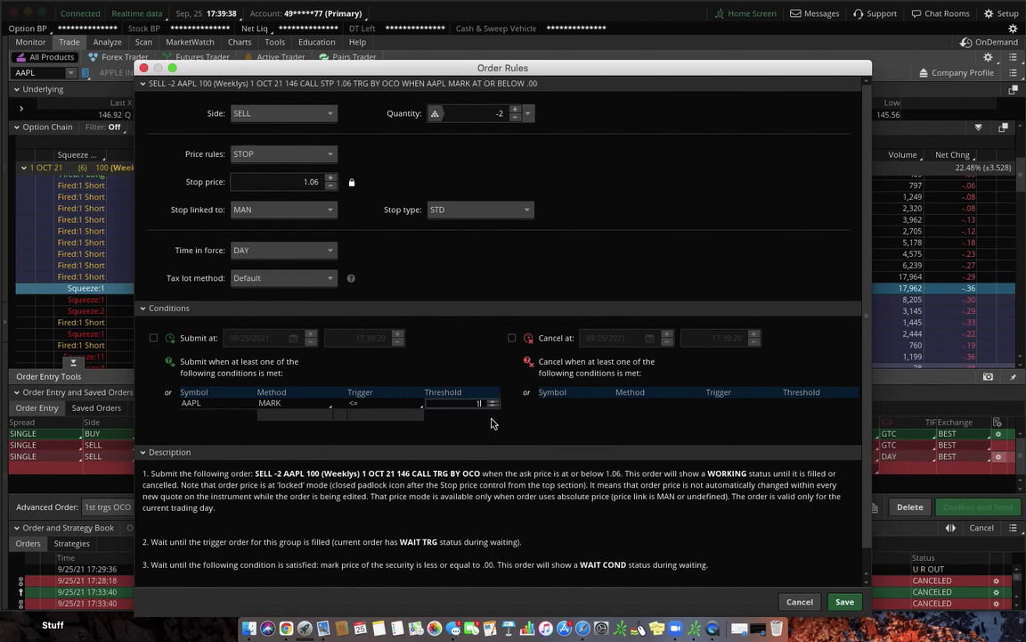
pyautogui.write('145')
pyautogui.press('Return')
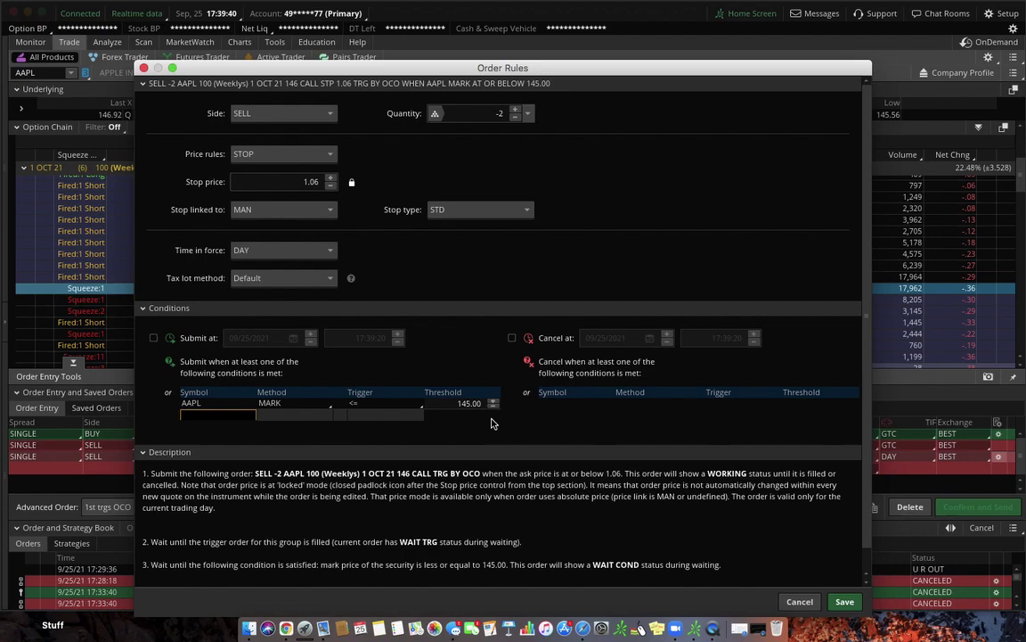
# Make the exit a GTC limit sell linked to the bid and save its rules
pyautogui.click(287, 209)
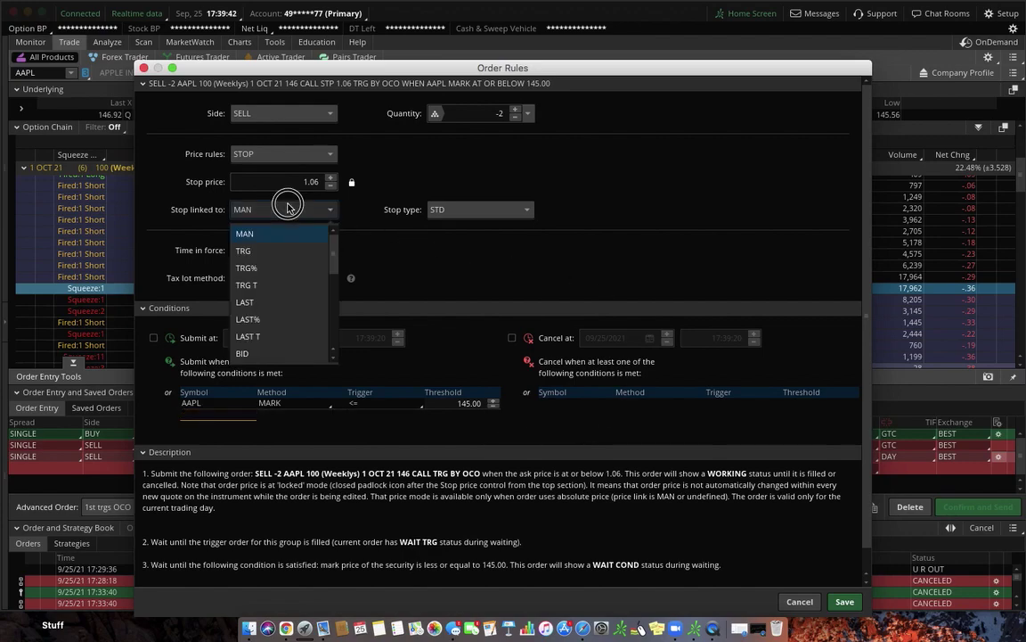
pyautogui.click(286, 208)
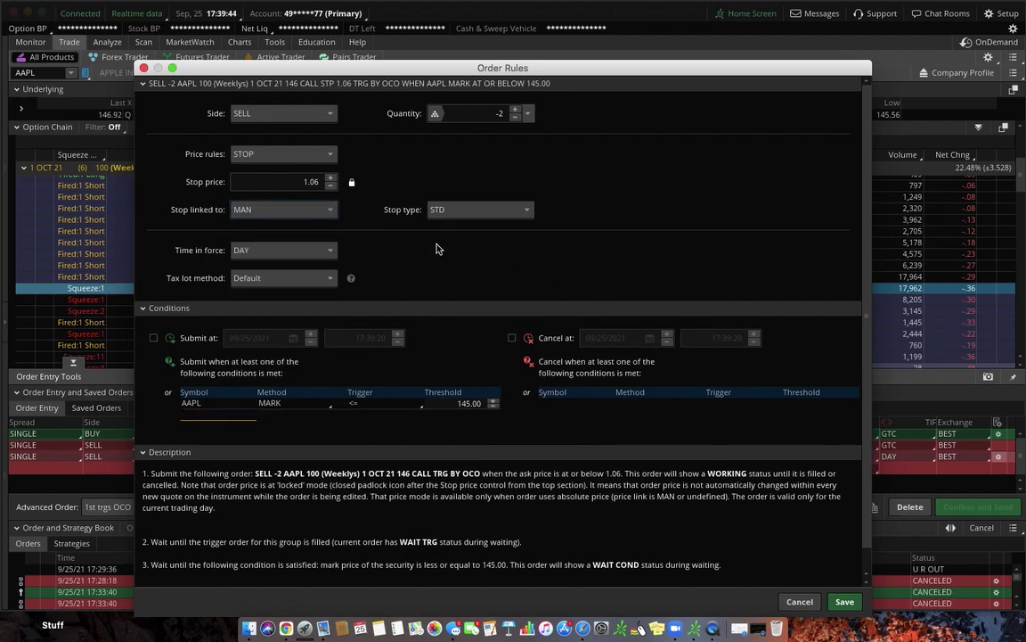
pyautogui.click(310, 156)
pyautogui.click(274, 195)
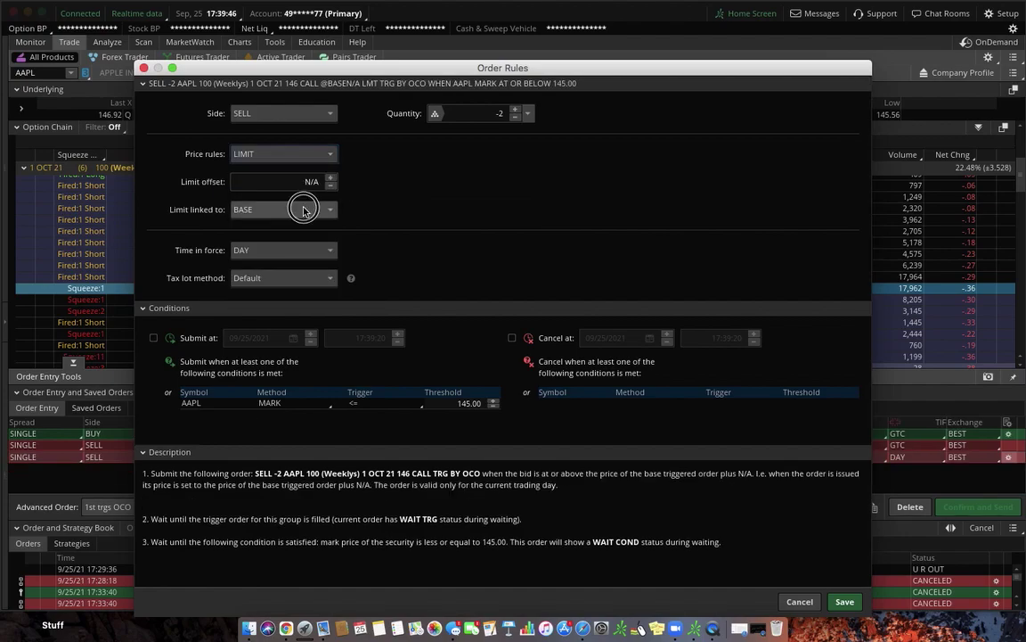
pyautogui.click(298, 208)
pyautogui.click(310, 354)
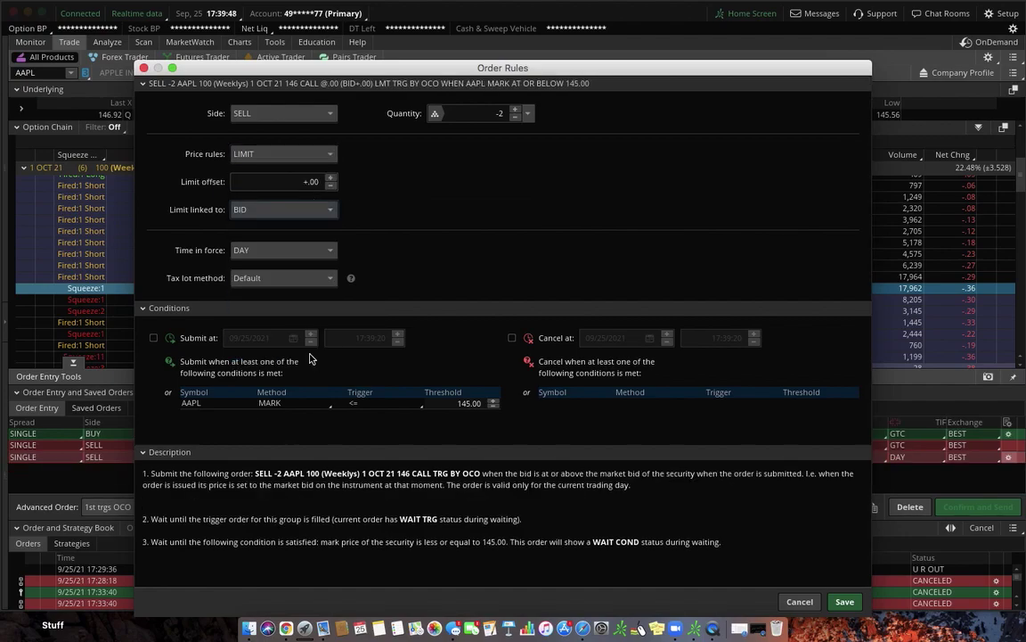
pyautogui.click(286, 250)
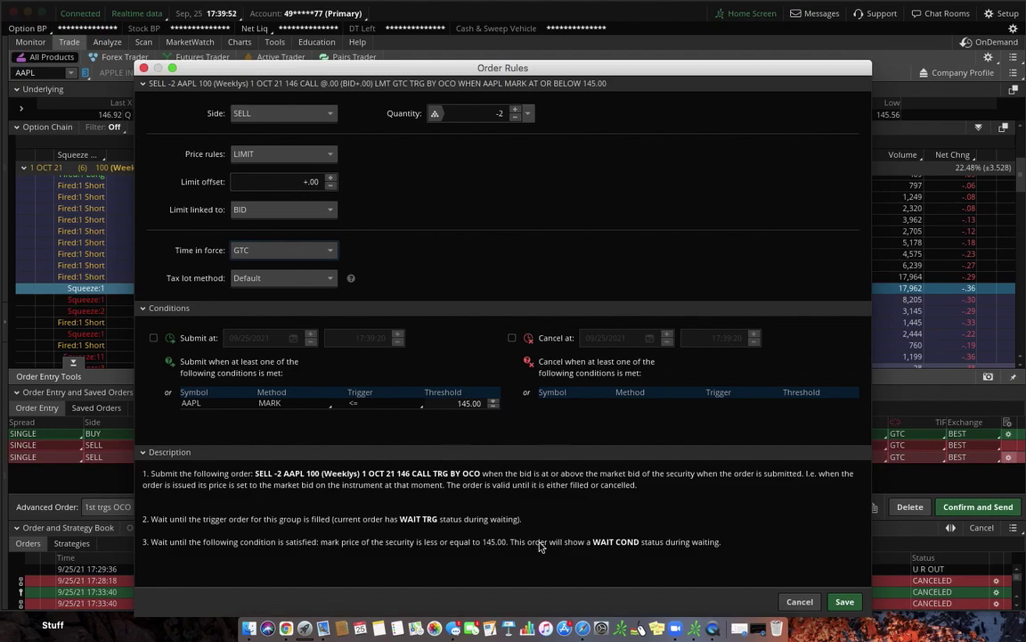
pyautogui.click(844, 602)
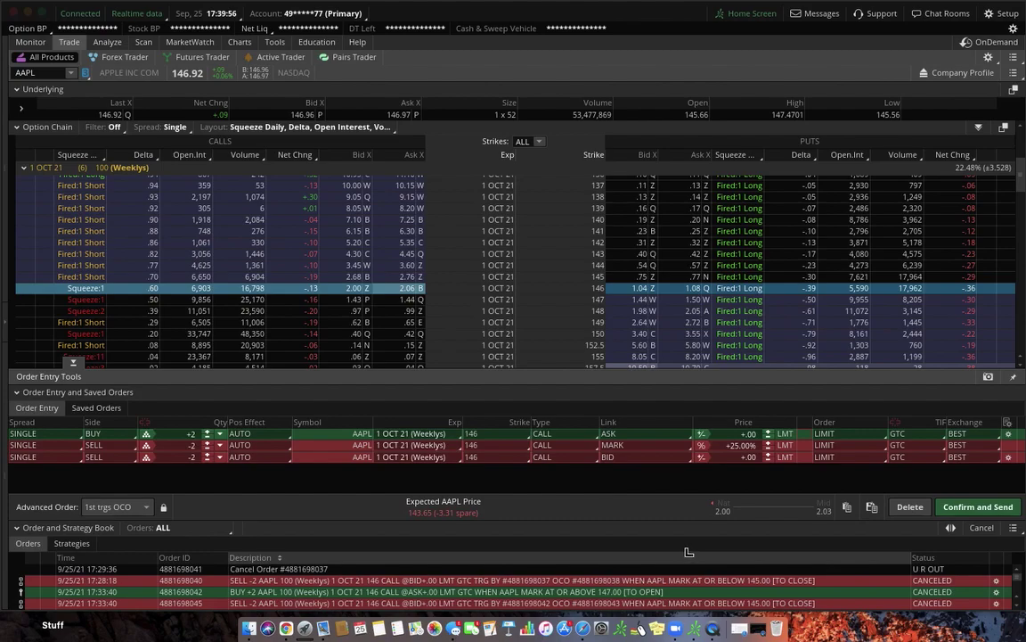
# Bring up the order confirmation, then move and widen it to read all three legs
pyautogui.click(979, 506)
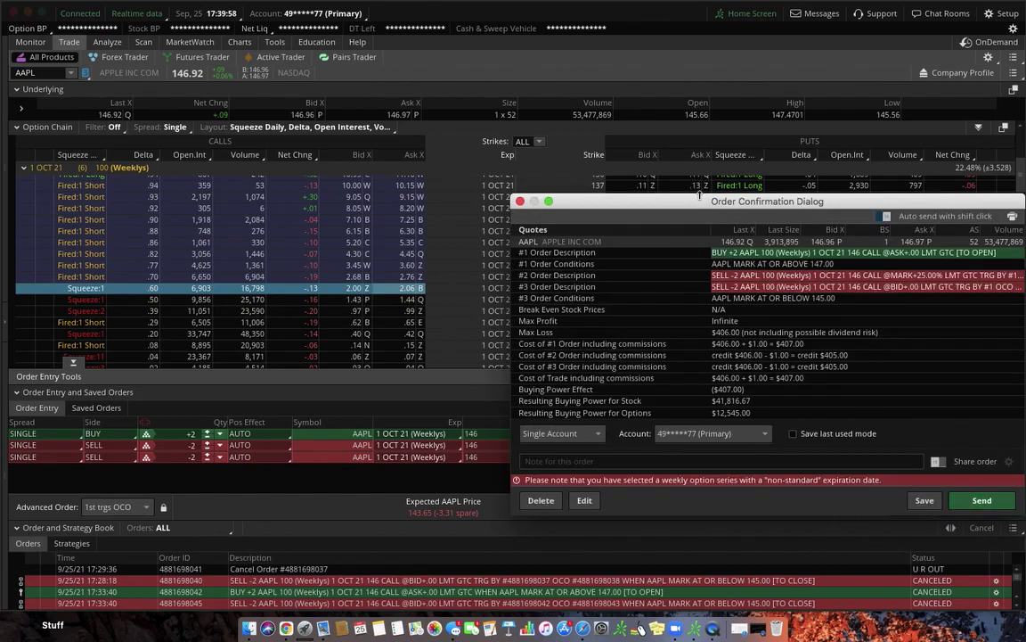
pyautogui.moveTo(700, 196); pyautogui.dragTo(381, 98)
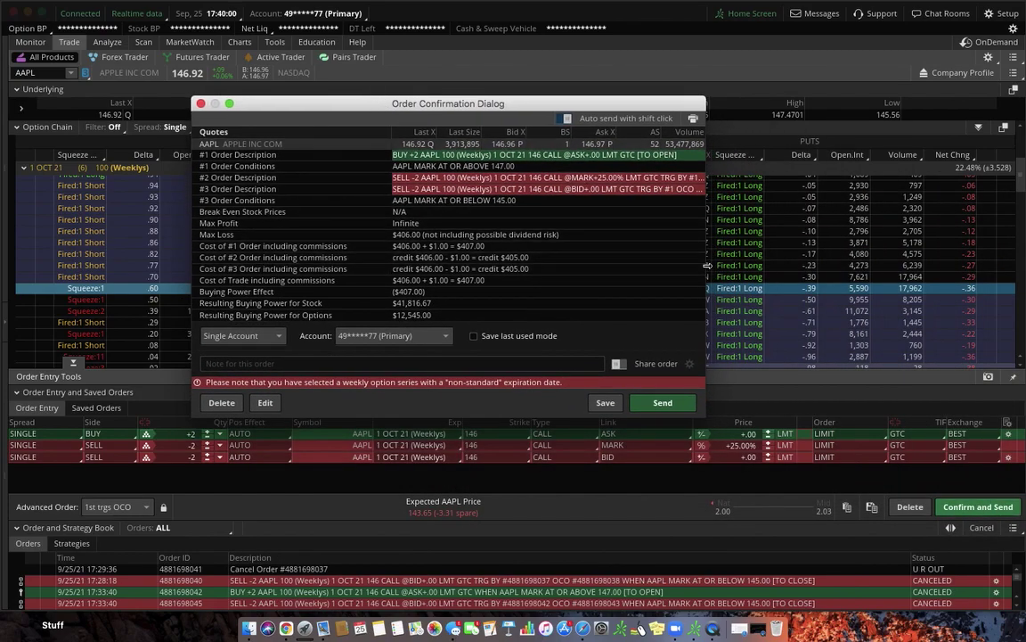
pyautogui.moveTo(706, 265); pyautogui.dragTo(910, 263)
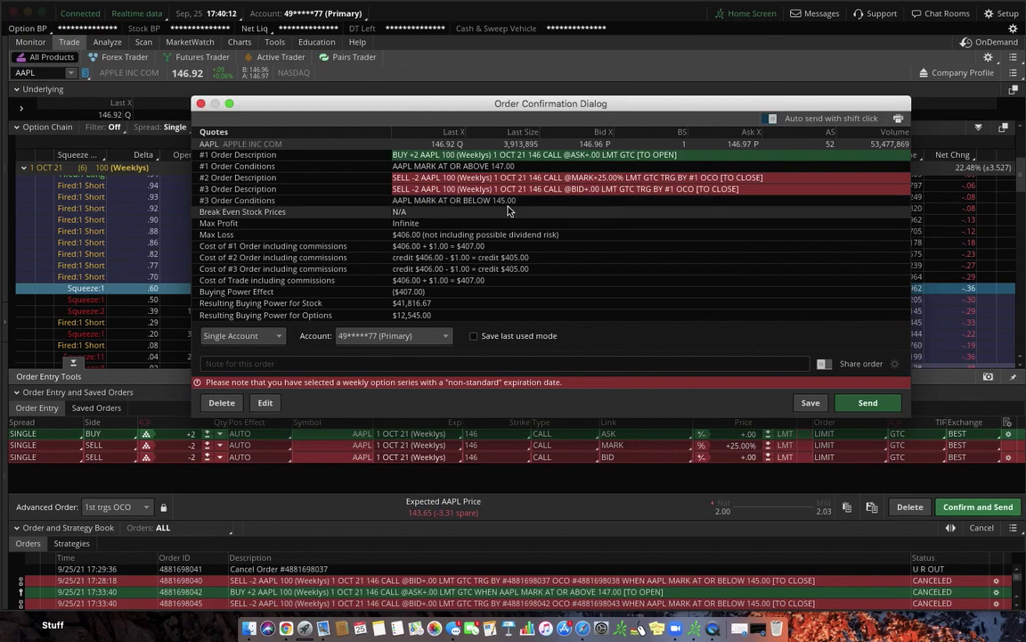
# Dismiss the unsent confirmation and start a new OCO bracket buy on the 146 call
pyautogui.press('Return')
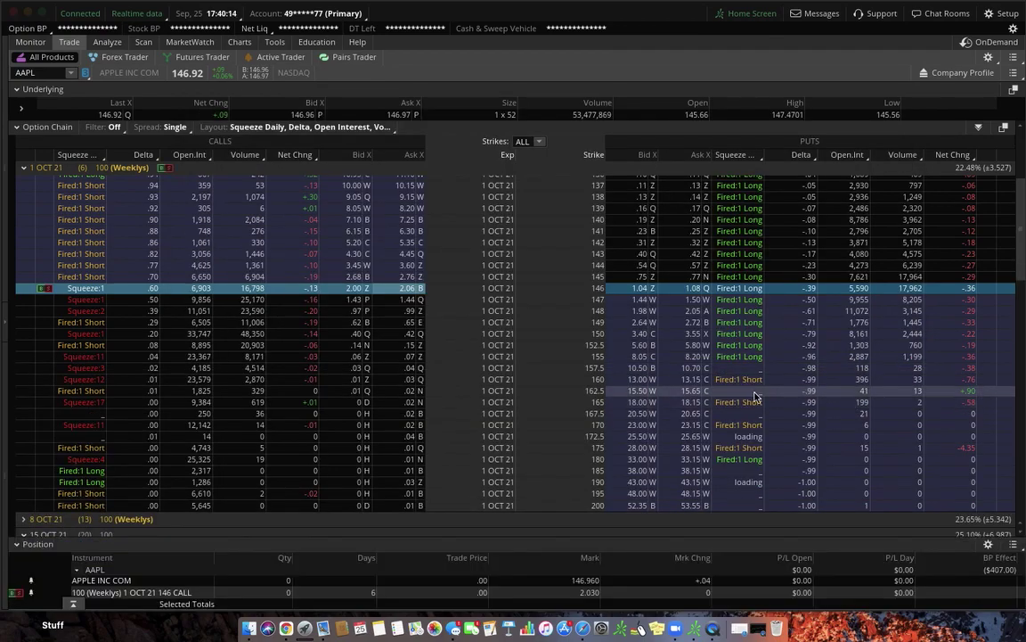
pyautogui.click(407, 289)
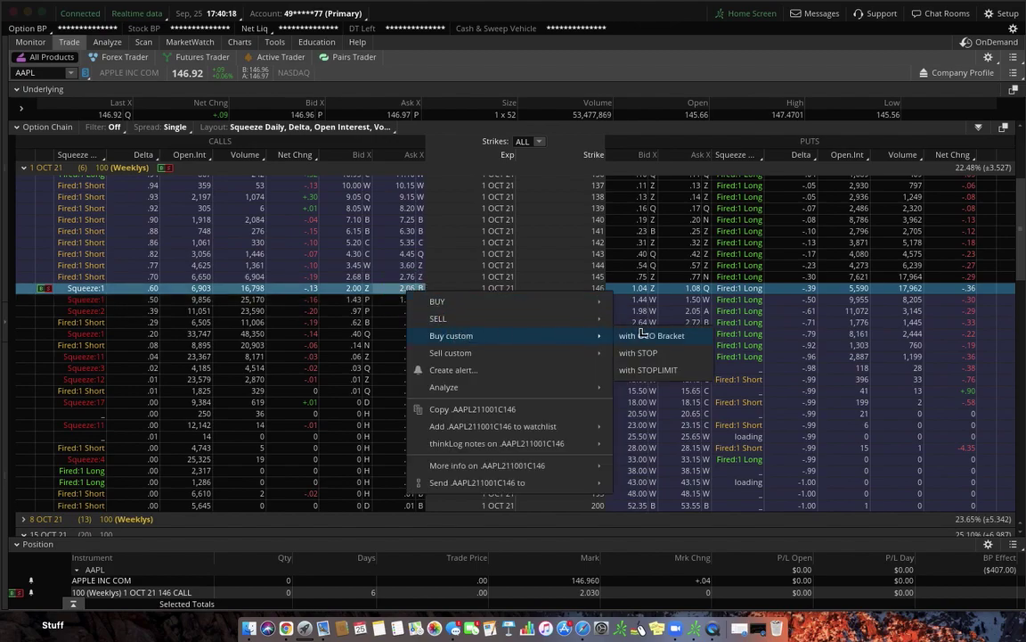
pyautogui.click(643, 335)
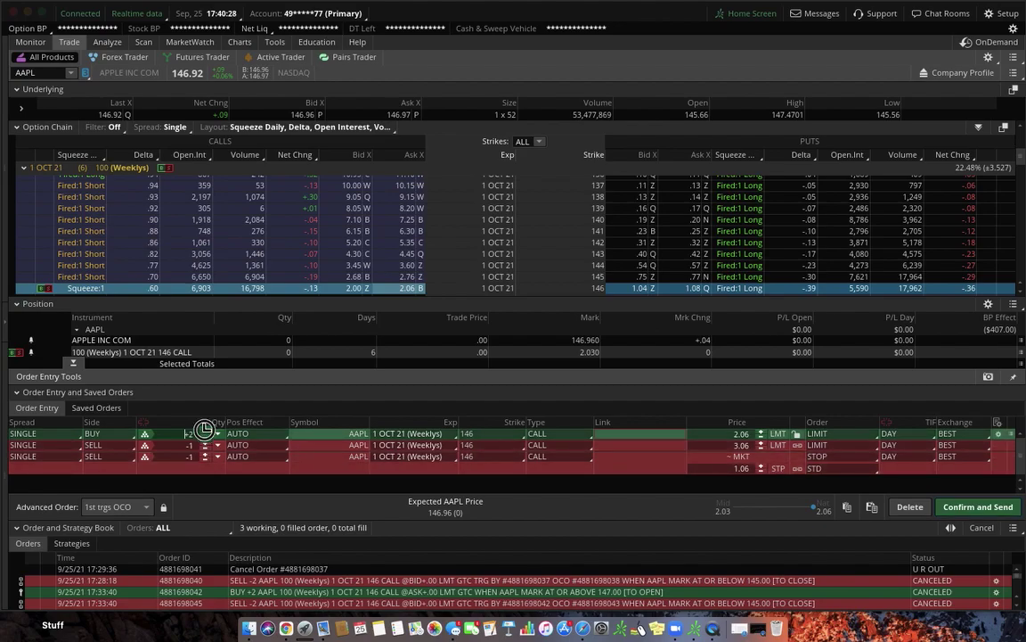
# Condition the buy order on AAPL mark at or above 147
pyautogui.click(998, 435)
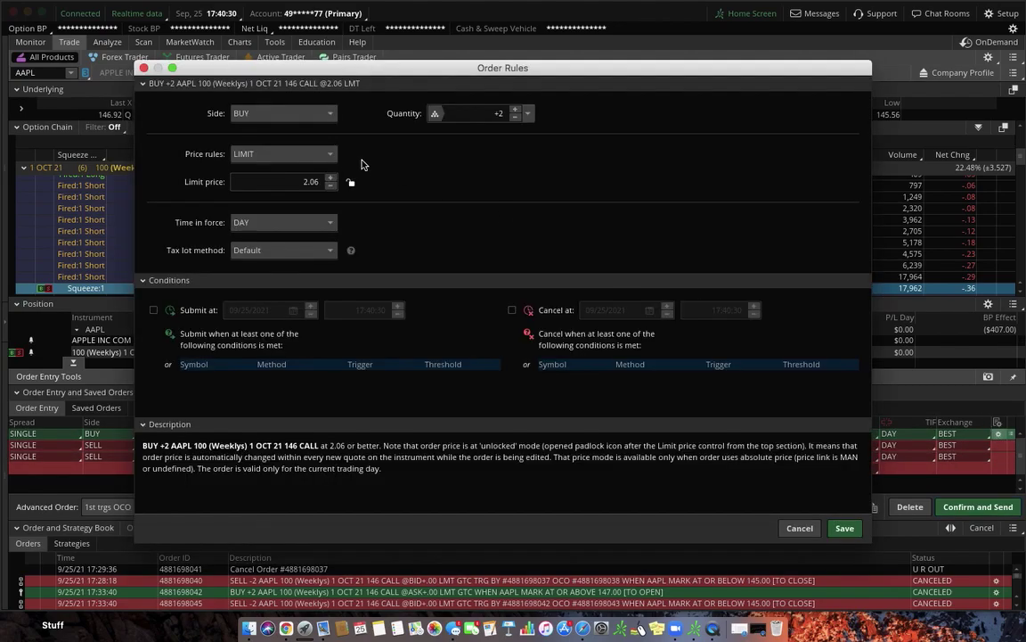
pyautogui.click(208, 376)
pyautogui.click(301, 403)
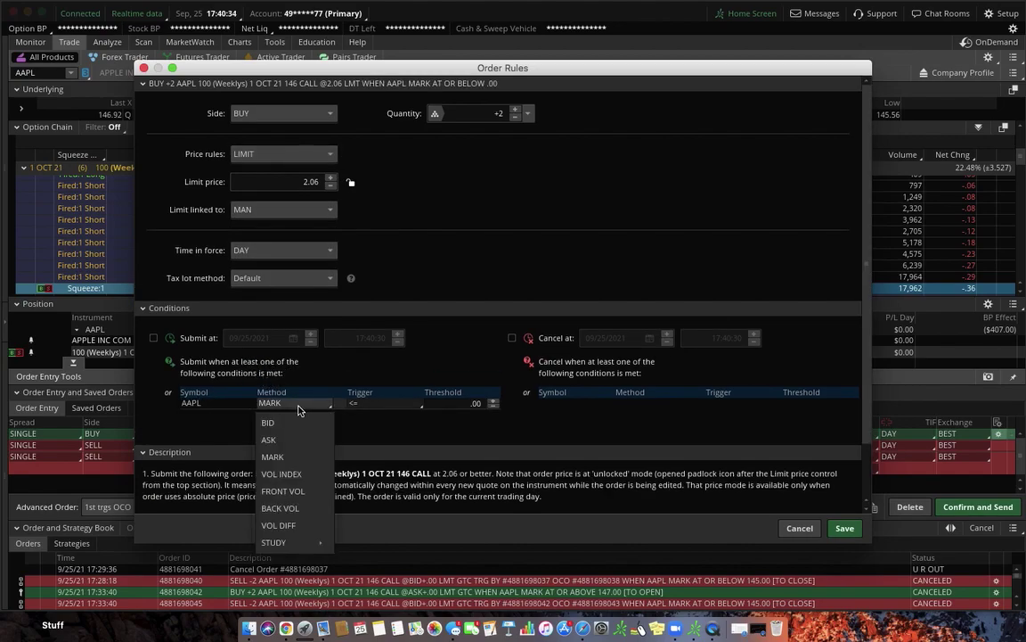
pyautogui.click(351, 406)
pyautogui.click(385, 434)
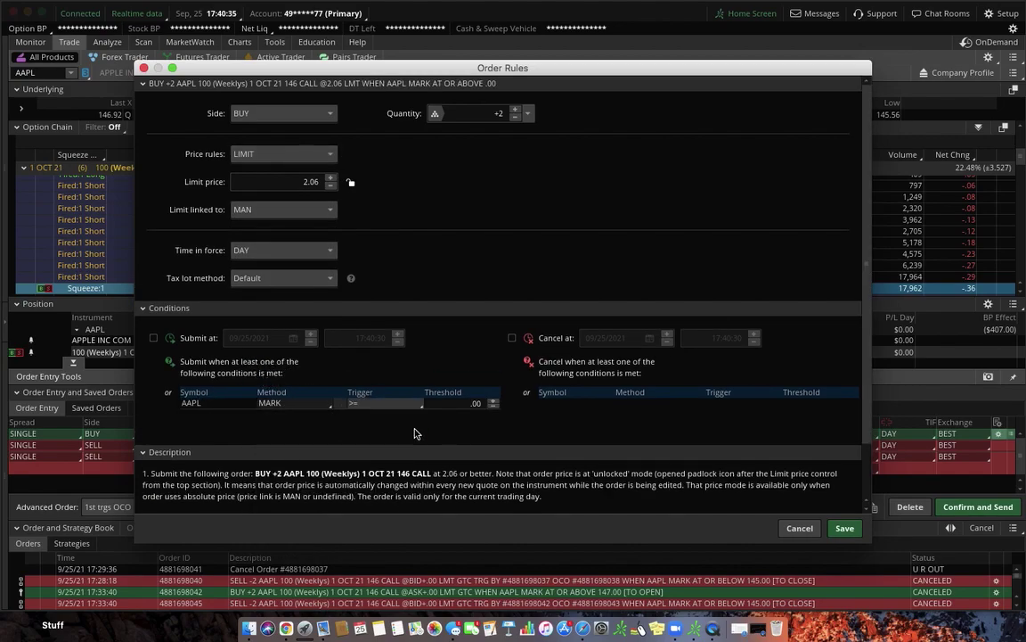
pyautogui.click(476, 404)
pyautogui.write('147')
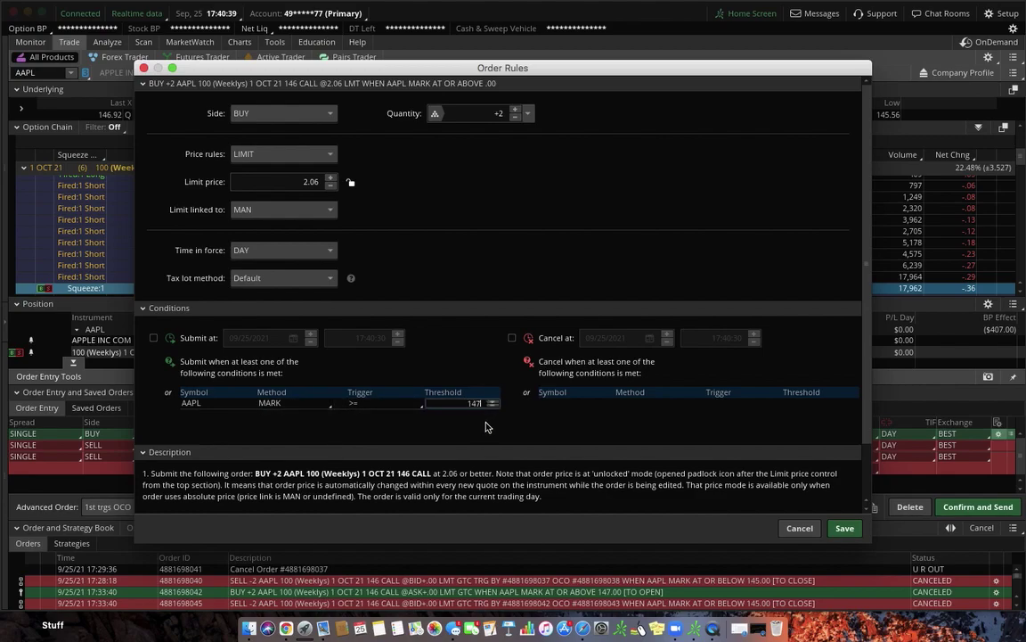
pyautogui.press('Return')
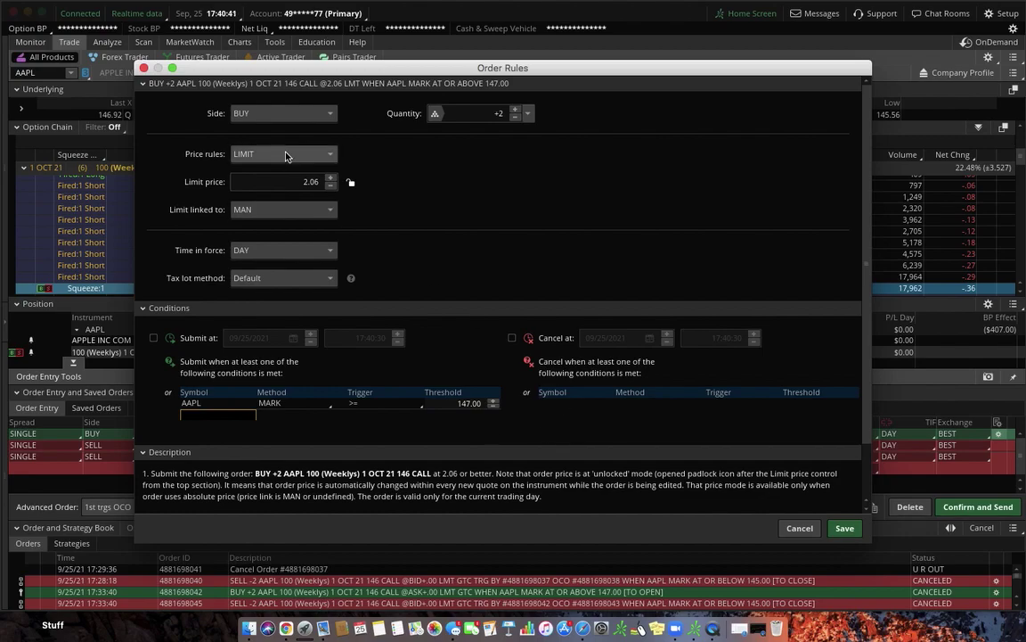
# Link the buy limit to the ask, make it GTC, and save the rules
pyautogui.click(286, 209)
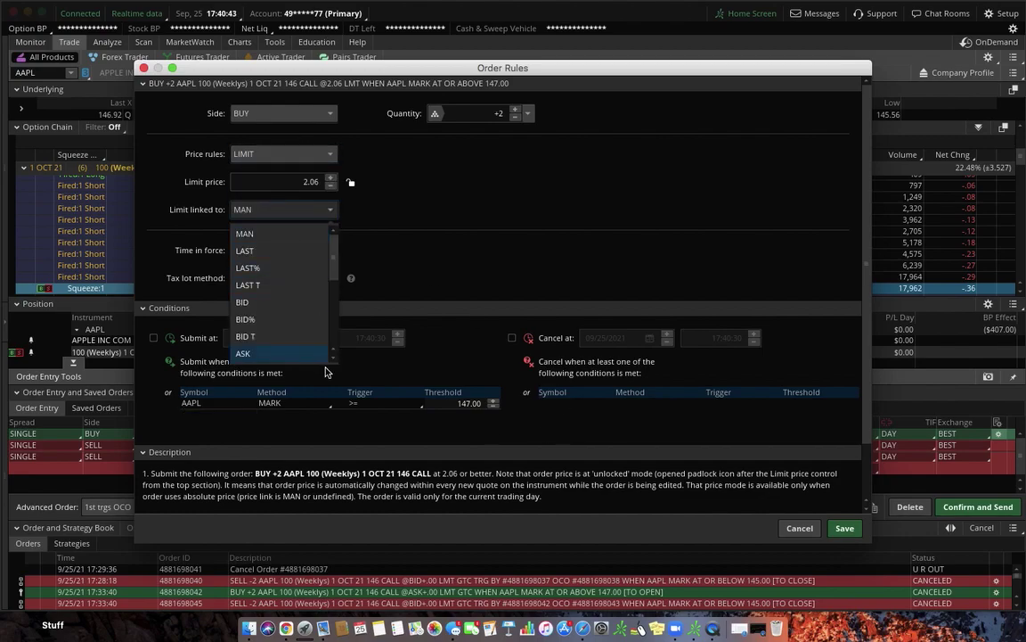
pyautogui.click(300, 353)
pyautogui.click(276, 251)
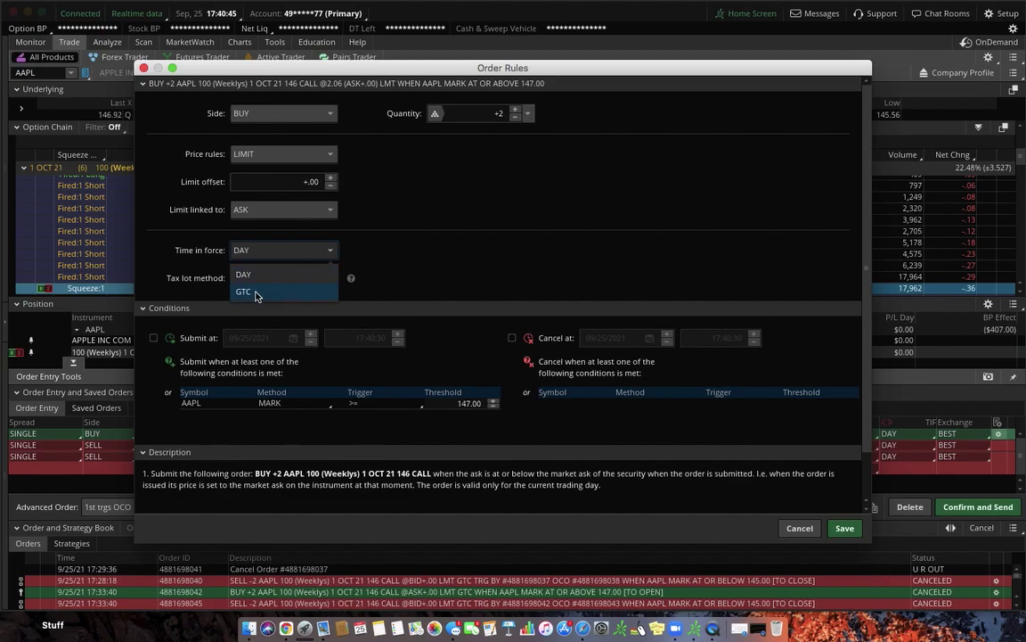
pyautogui.click(257, 292)
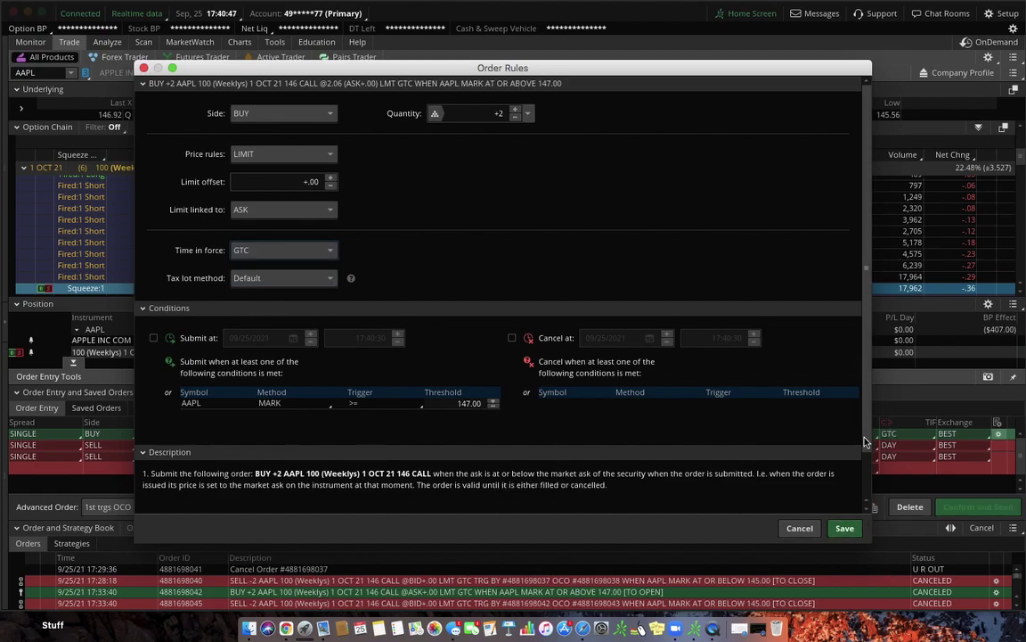
pyautogui.scroll(-2, 860, 454)
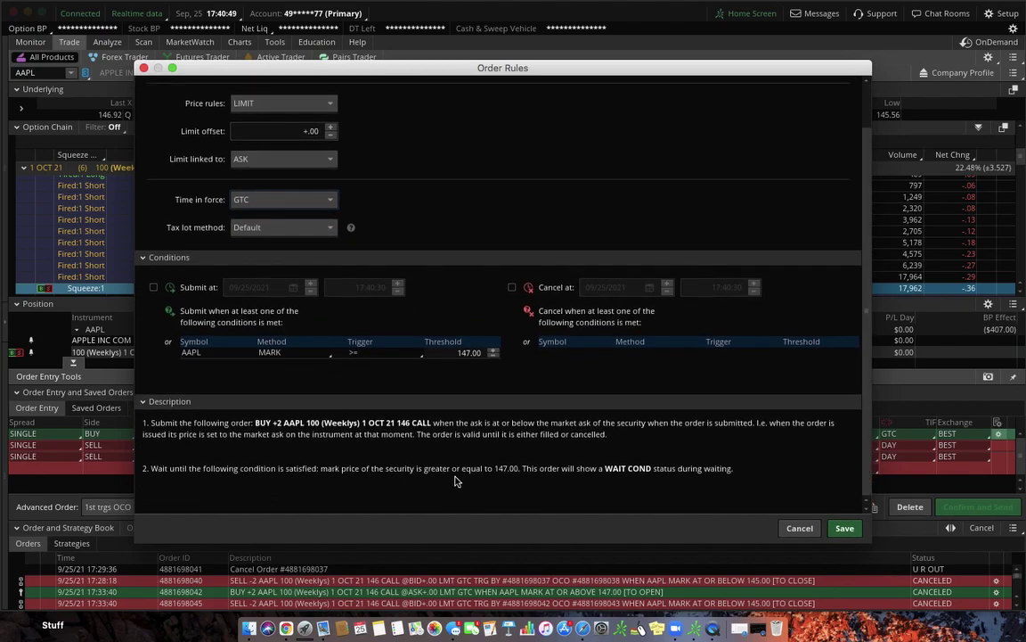
pyautogui.click(846, 526)
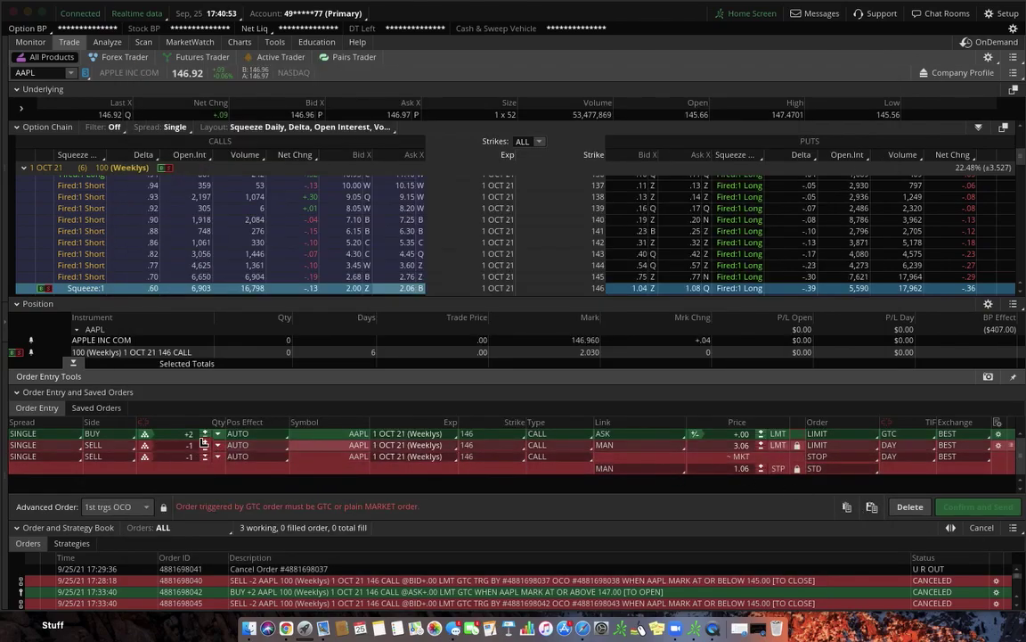
# Make the take-profit sell 2 at mark +35% GTC, and raise the stop leg to 2
pyautogui.click(205, 442)
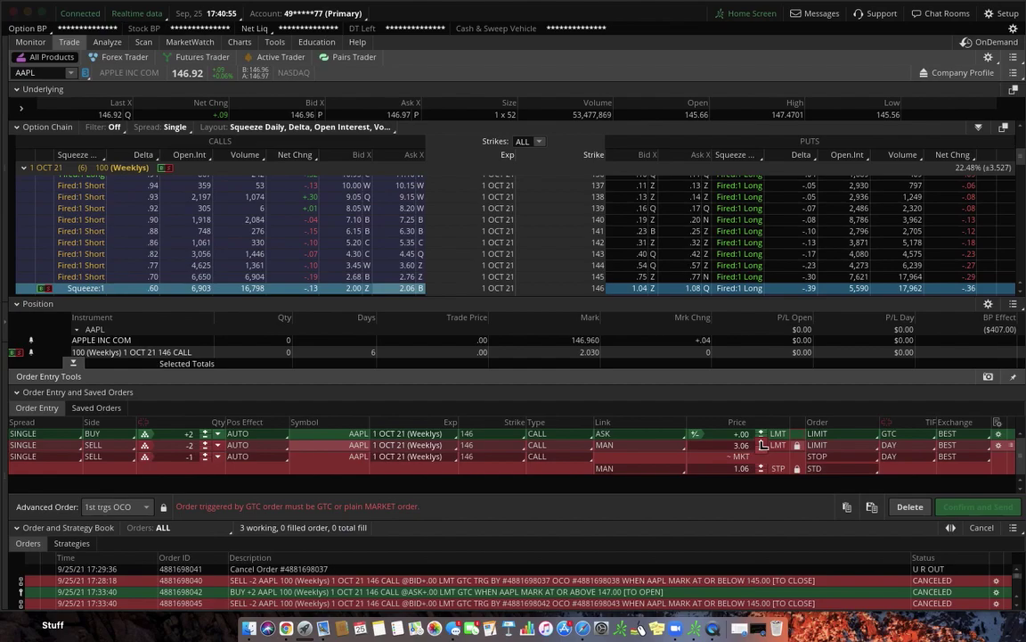
pyautogui.click(646, 457)
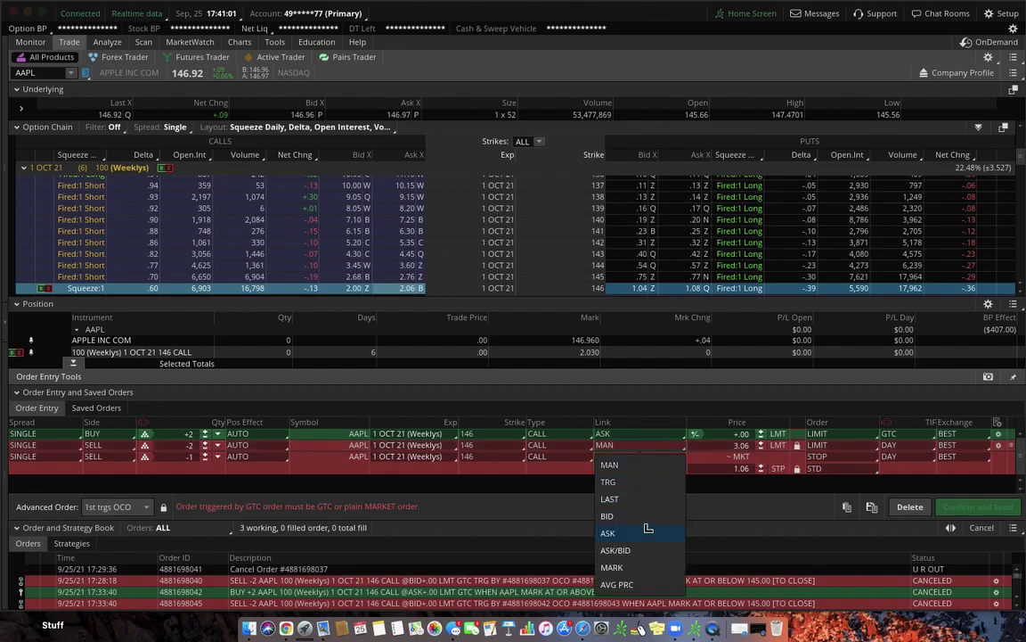
pyautogui.click(624, 566)
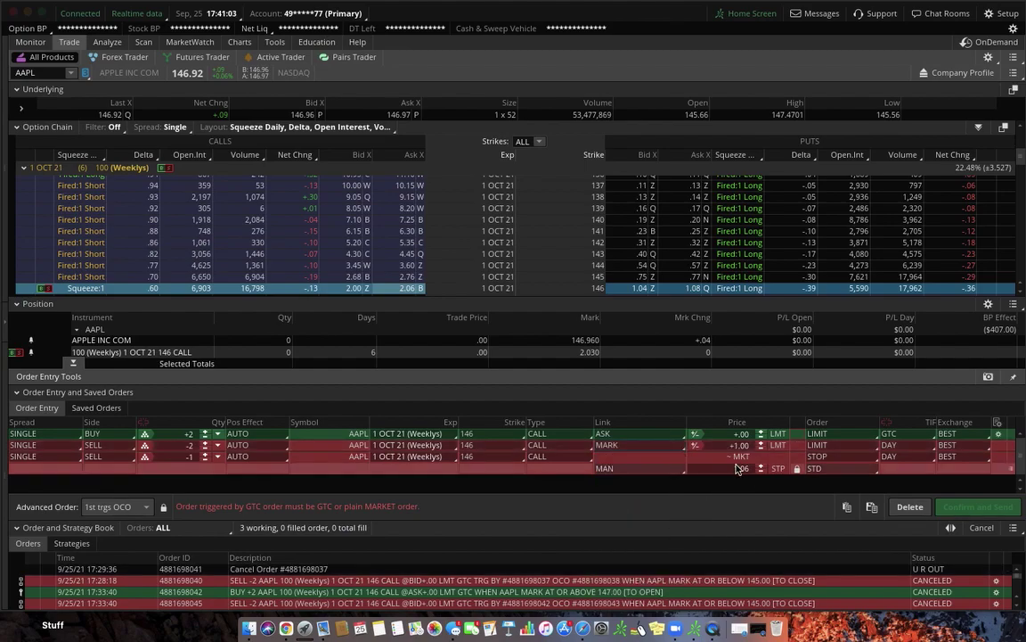
pyautogui.click(695, 445)
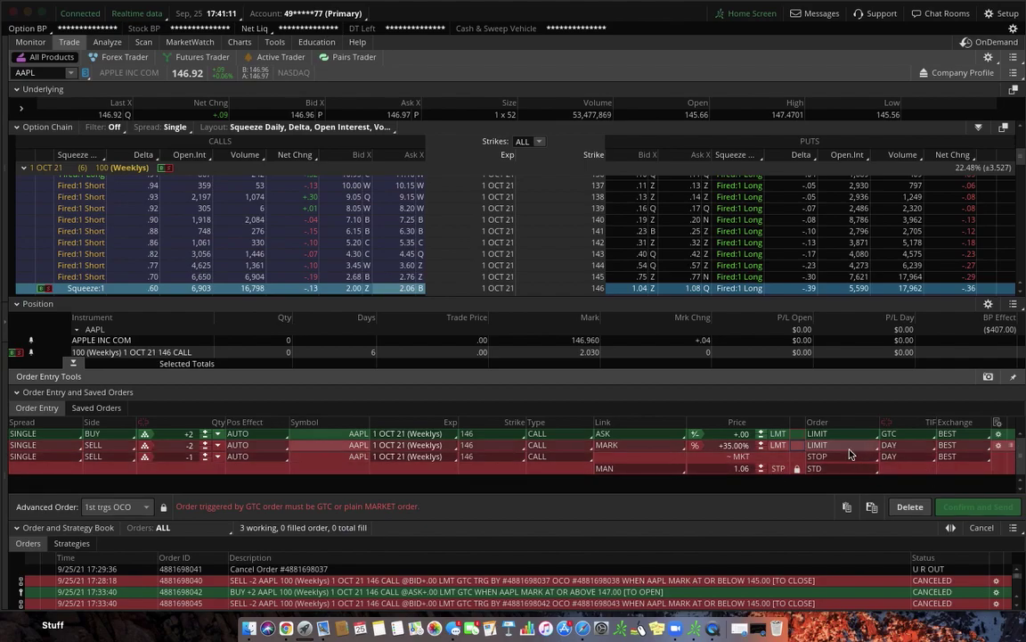
pyautogui.click(891, 456)
pyautogui.click(895, 482)
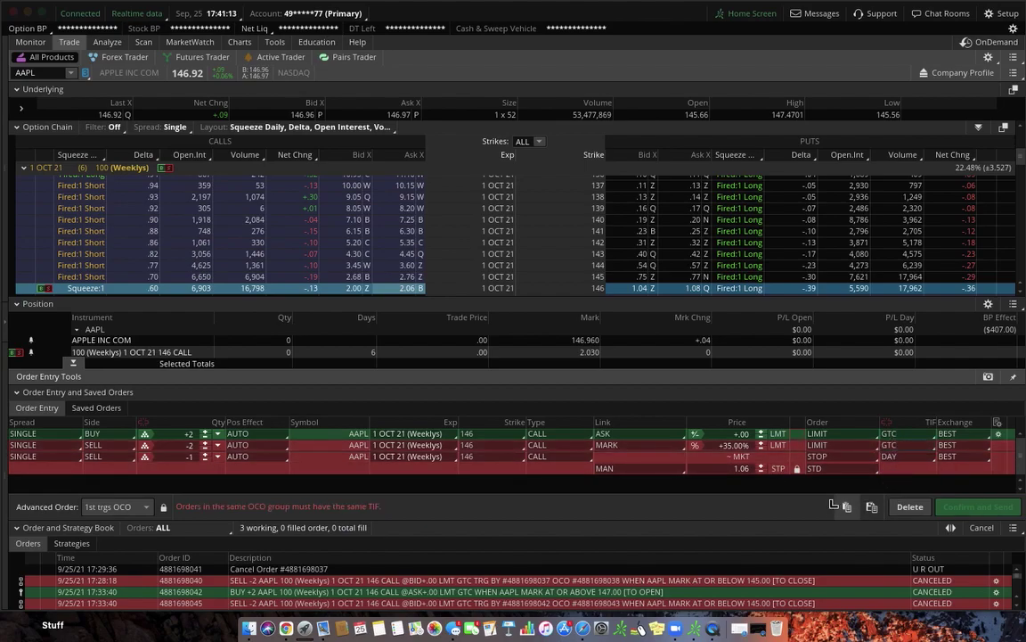
pyautogui.click(203, 458)
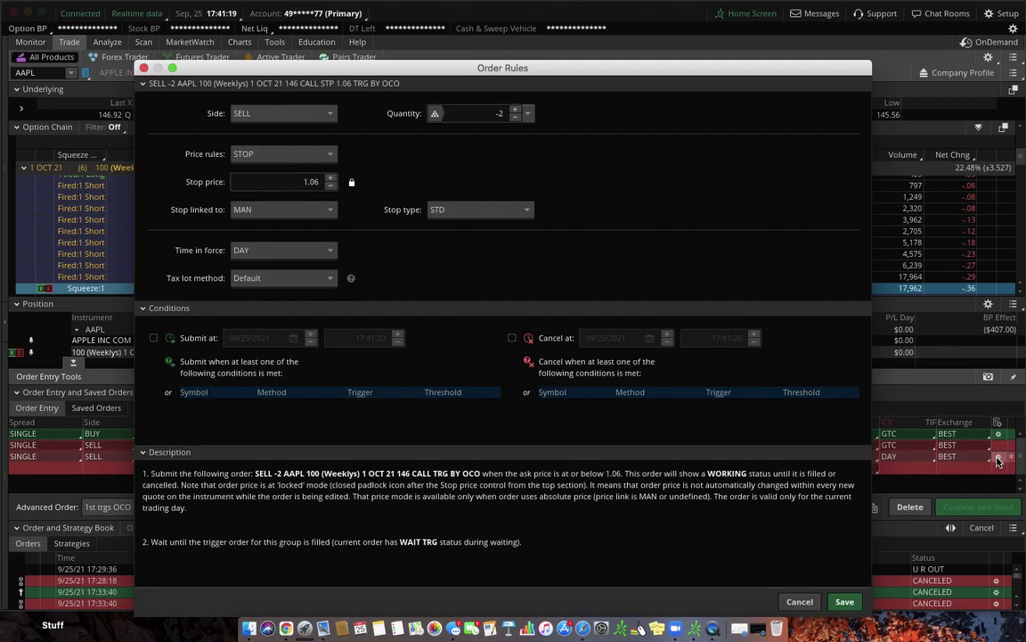
# Condition the stop order on AAPL mark at or below 145
pyautogui.click(998, 468)
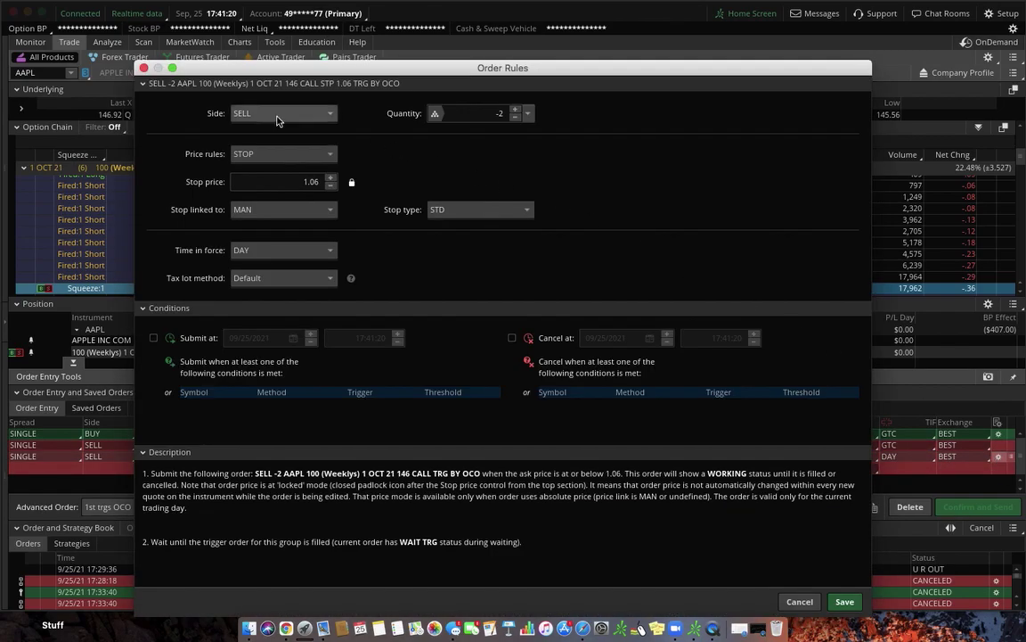
pyautogui.click(199, 403)
pyautogui.click(294, 403)
pyautogui.click(373, 406)
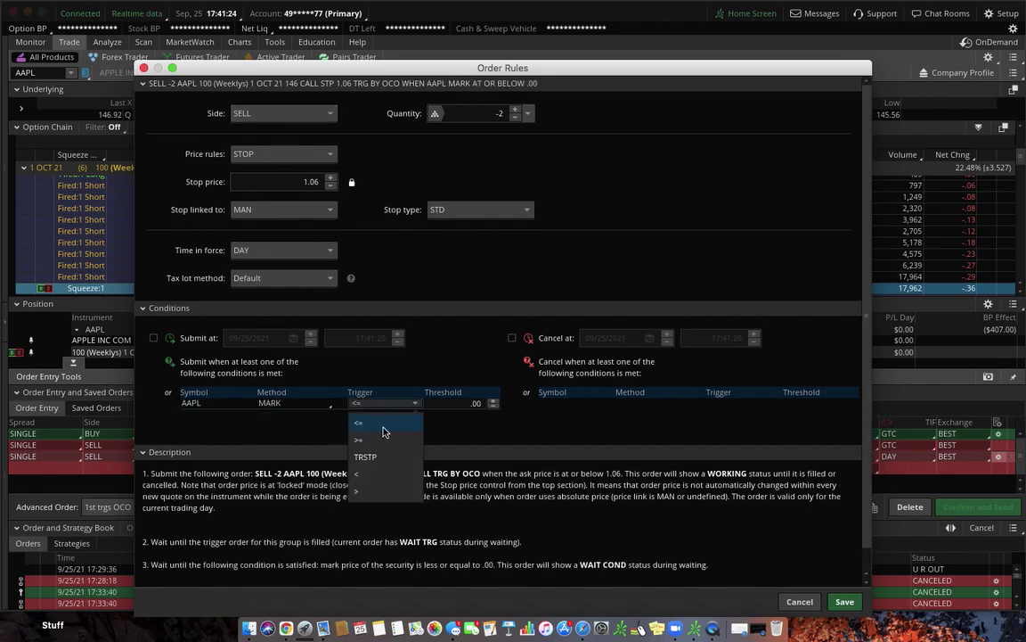
pyautogui.click(385, 426)
pyautogui.click(472, 402)
pyautogui.write('145')
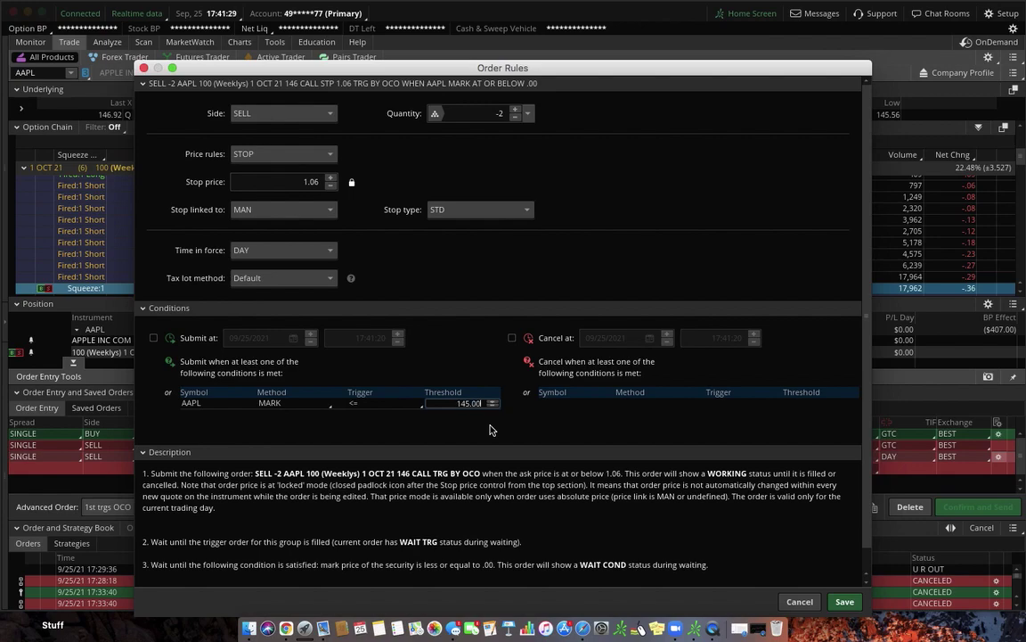
pyautogui.press('Return')
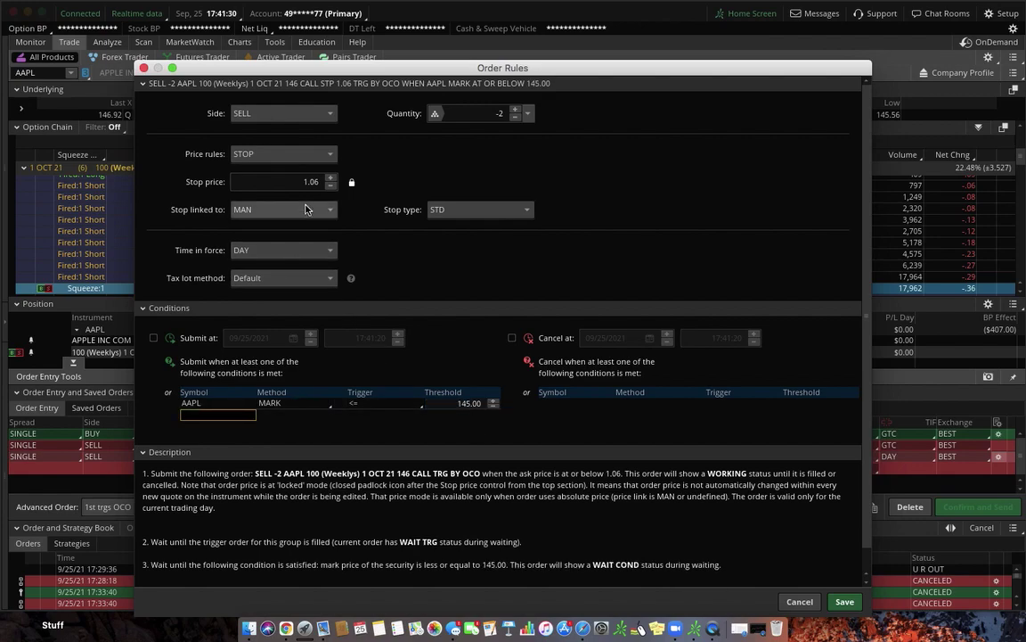
# Make the stop leg a GTC limit sell linked to the bid and save its rules
pyautogui.click(294, 154)
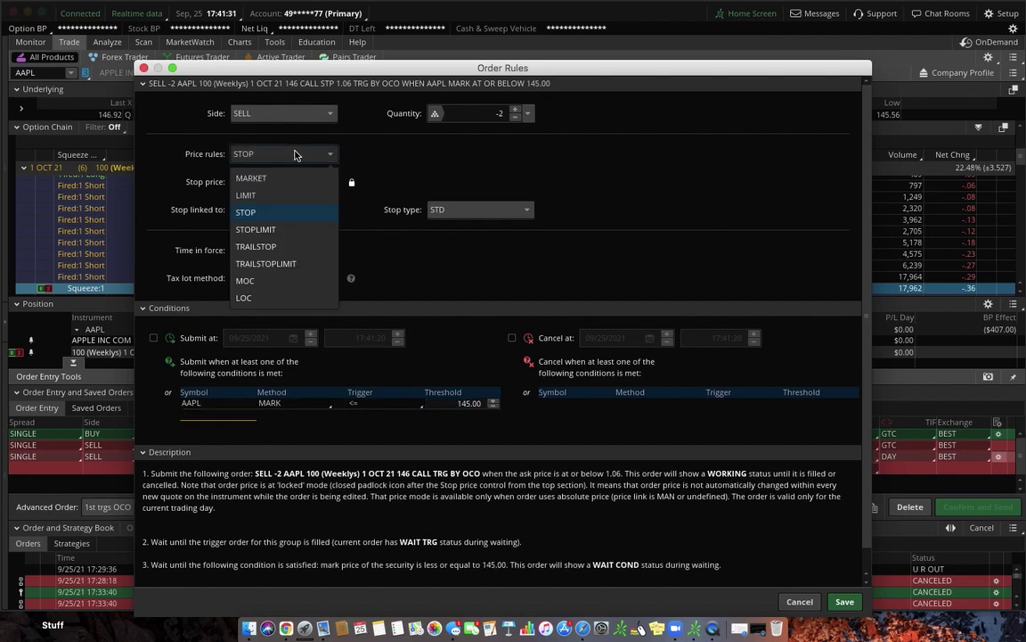
pyautogui.click(267, 195)
pyautogui.click(280, 210)
pyautogui.click(290, 351)
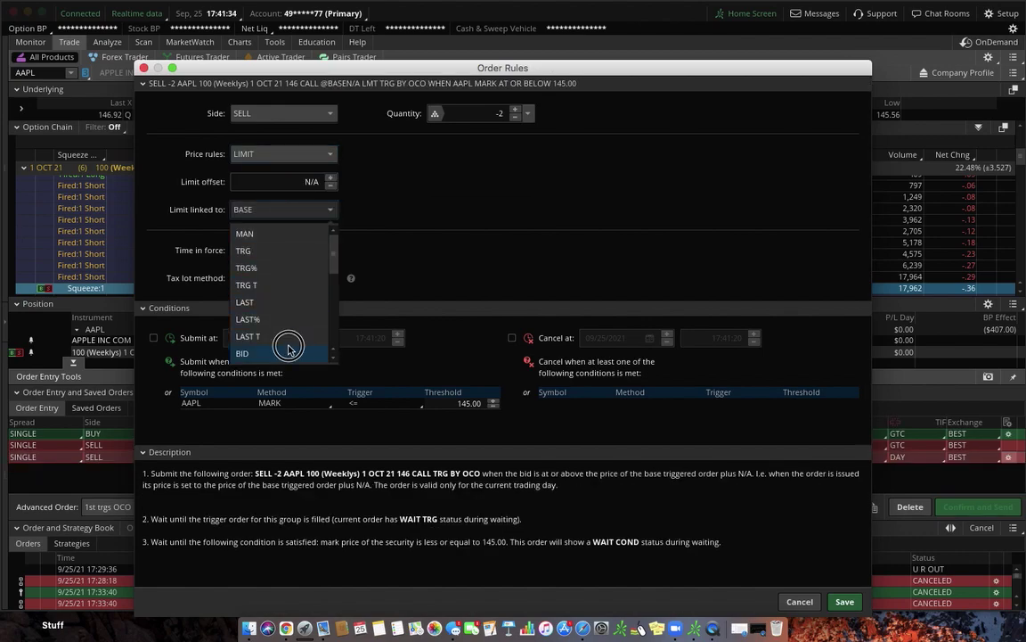
pyautogui.click(283, 250)
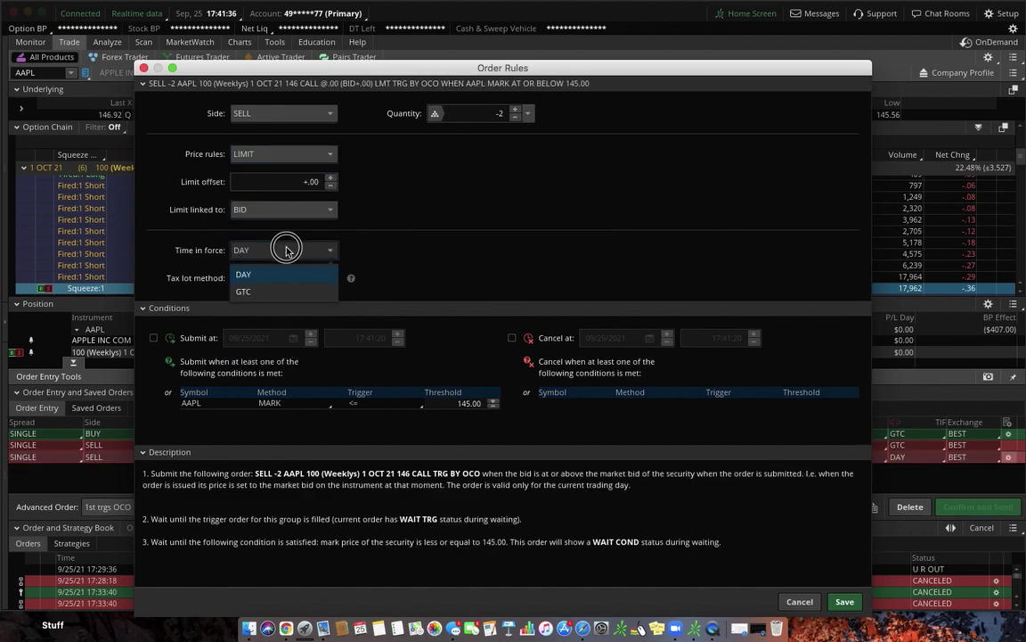
pyautogui.click(280, 289)
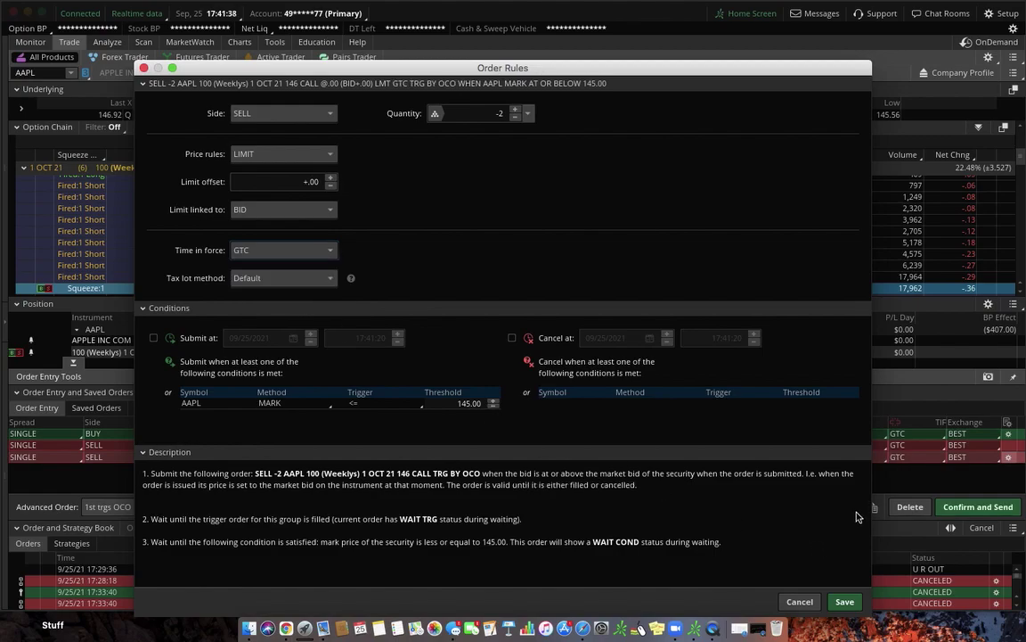
pyautogui.click(844, 602)
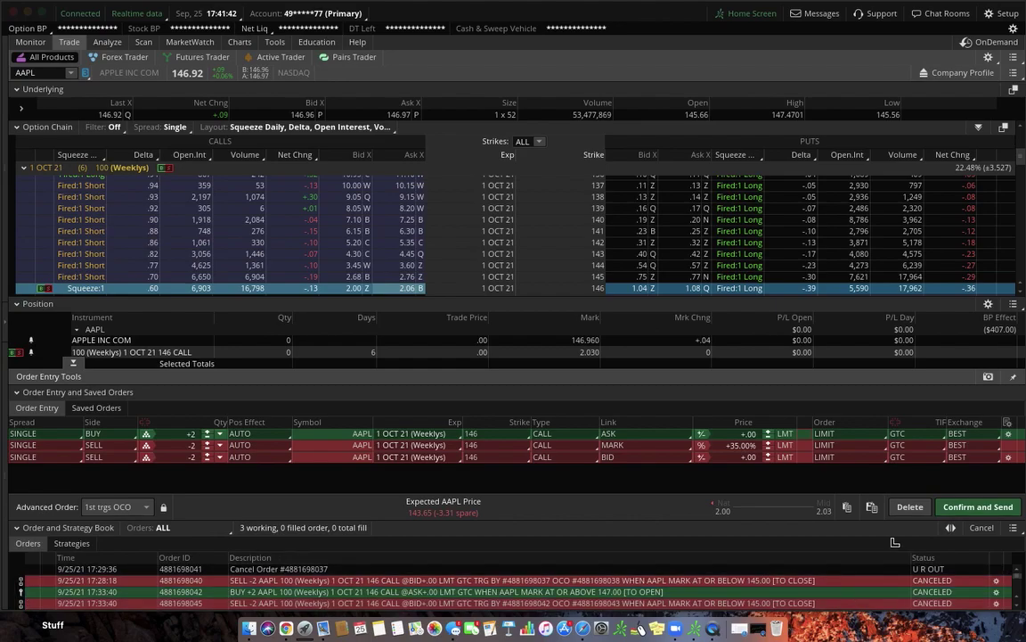
# Review the widened confirmation summary and send the three-leg bracket order
pyautogui.click(971, 506)
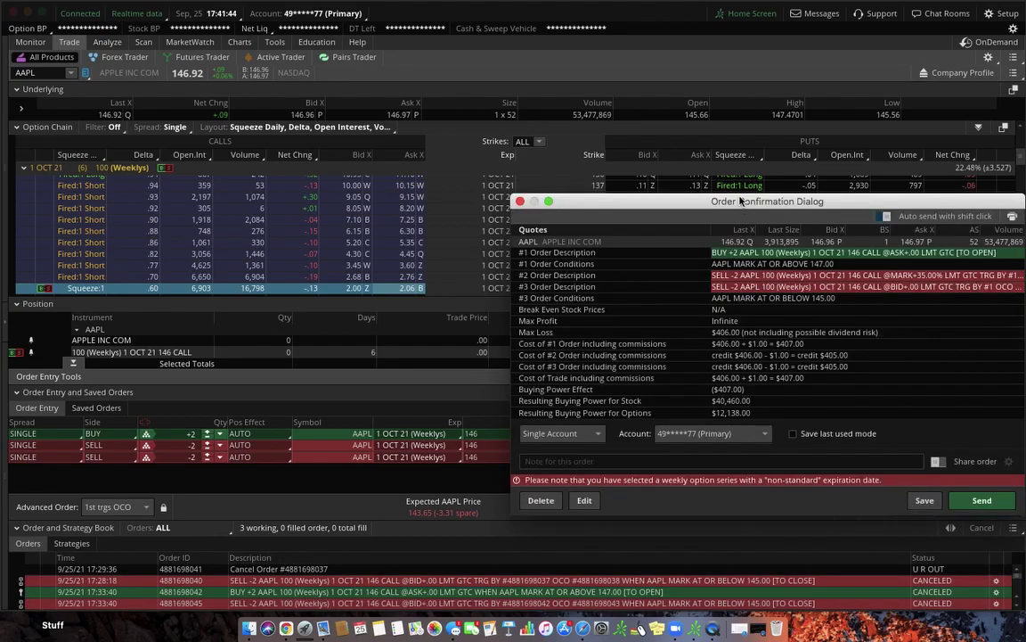
pyautogui.moveTo(720, 201); pyautogui.dragTo(317, 183)
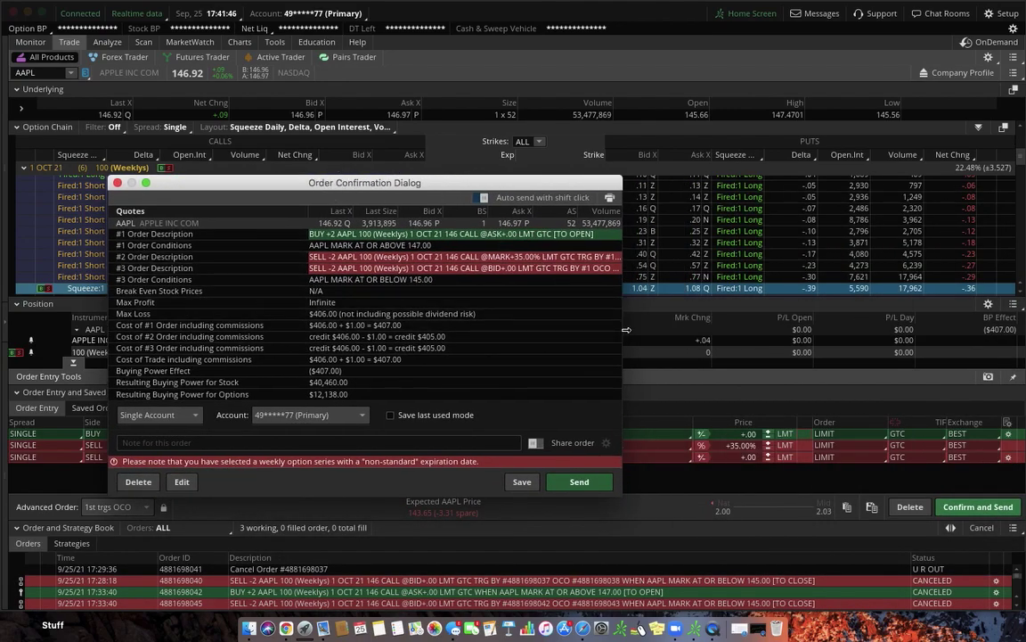
pyautogui.moveTo(621, 333); pyautogui.dragTo(767, 333)
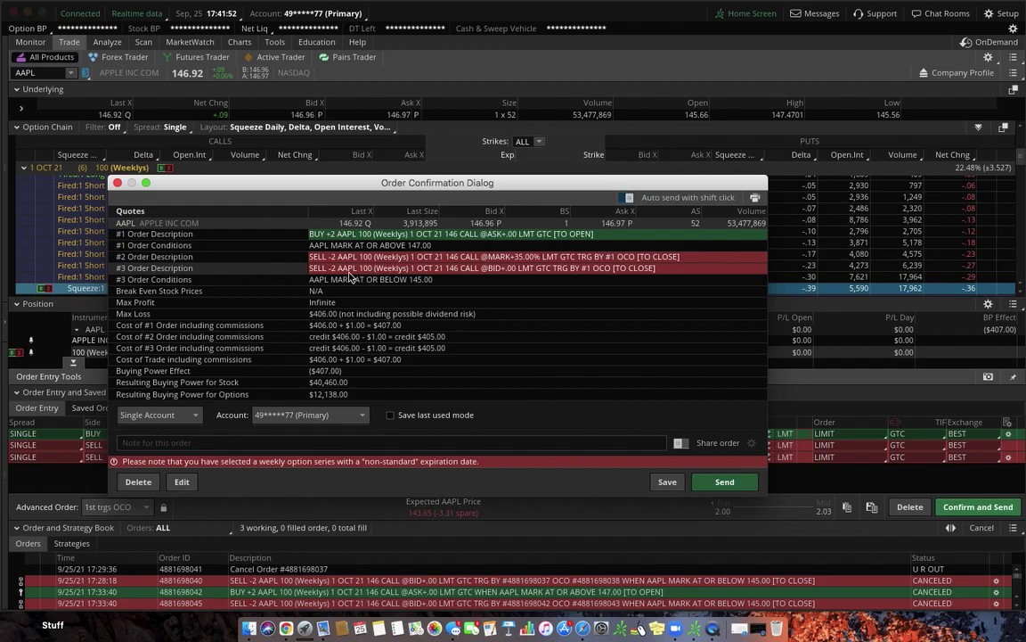
pyautogui.click(724, 481)
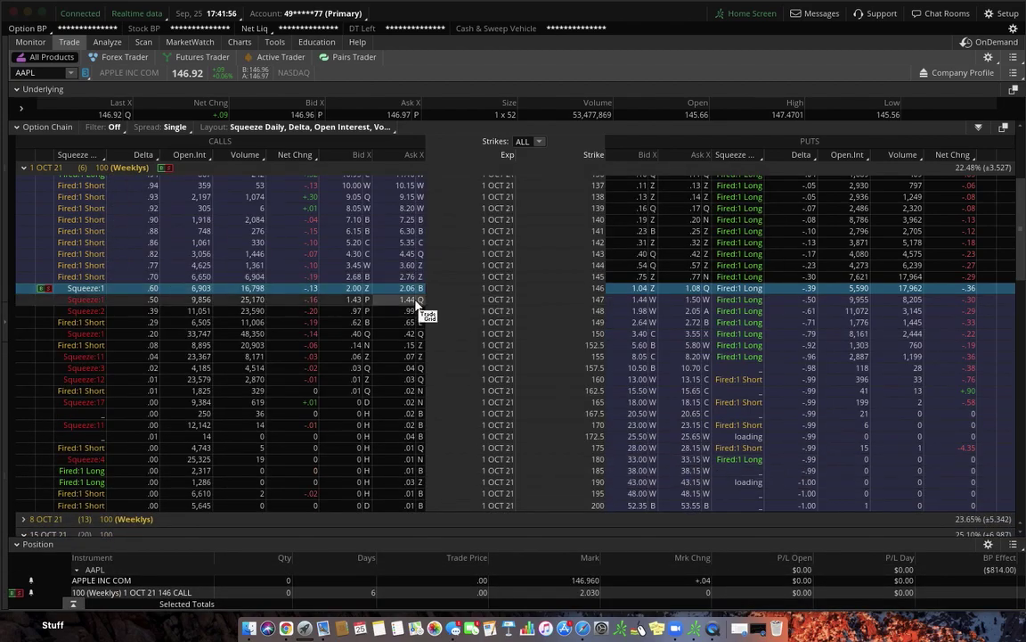
# Start a 1-contract buy with attached stop on the 146 call and bring up its rules
pyautogui.rightClick(408, 294)
pyautogui.moveTo(453, 336)
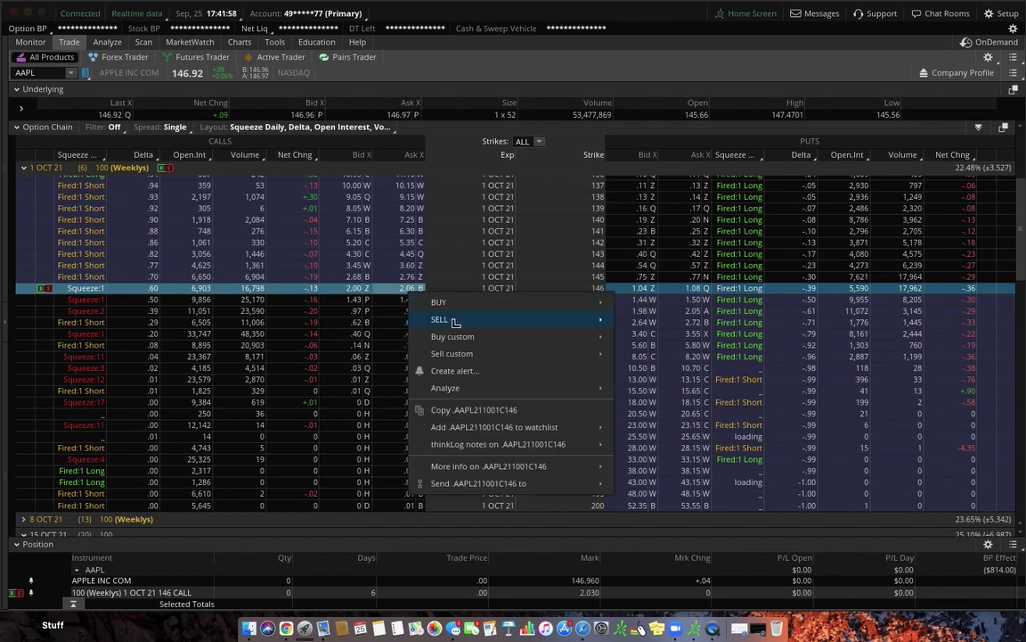
pyautogui.click(635, 354)
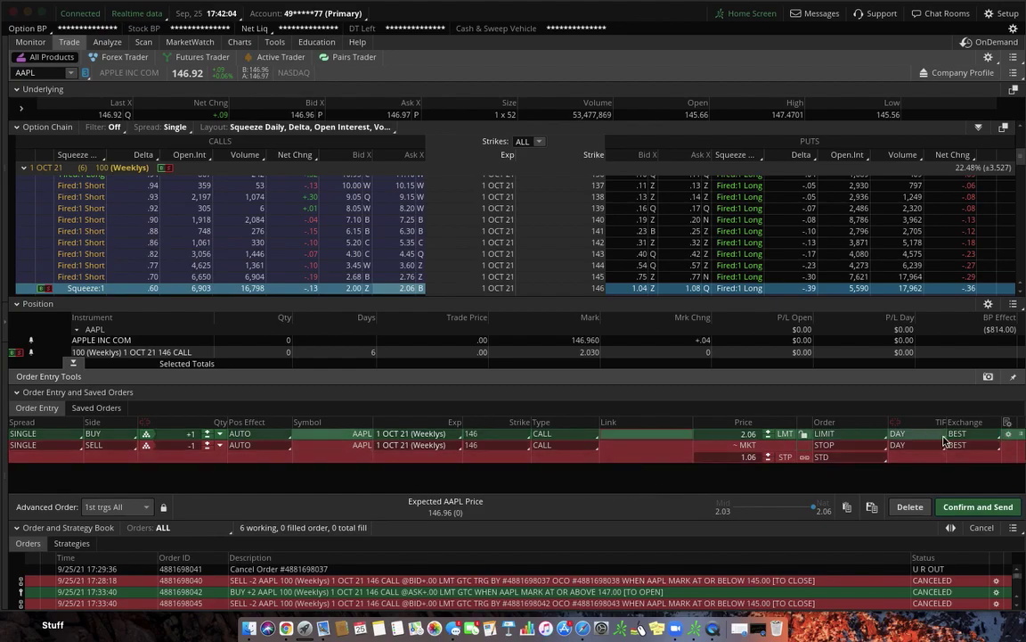
pyautogui.click(1007, 433)
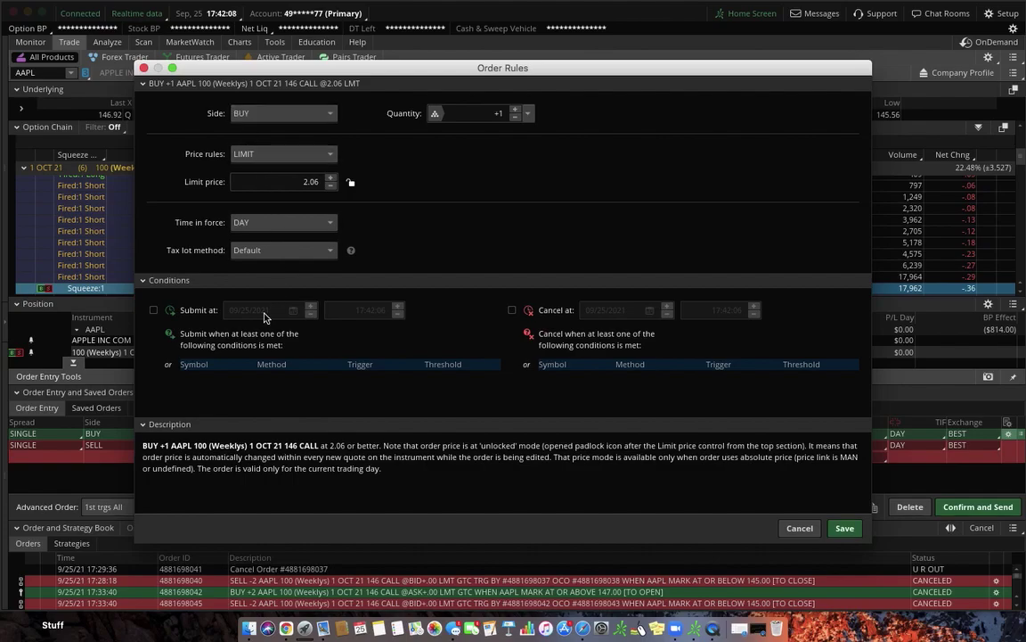
# Condition the buy on AAPL mark at or above 147.00, link the limit to the ask, and save
pyautogui.click(190, 374)
pyautogui.click(256, 375)
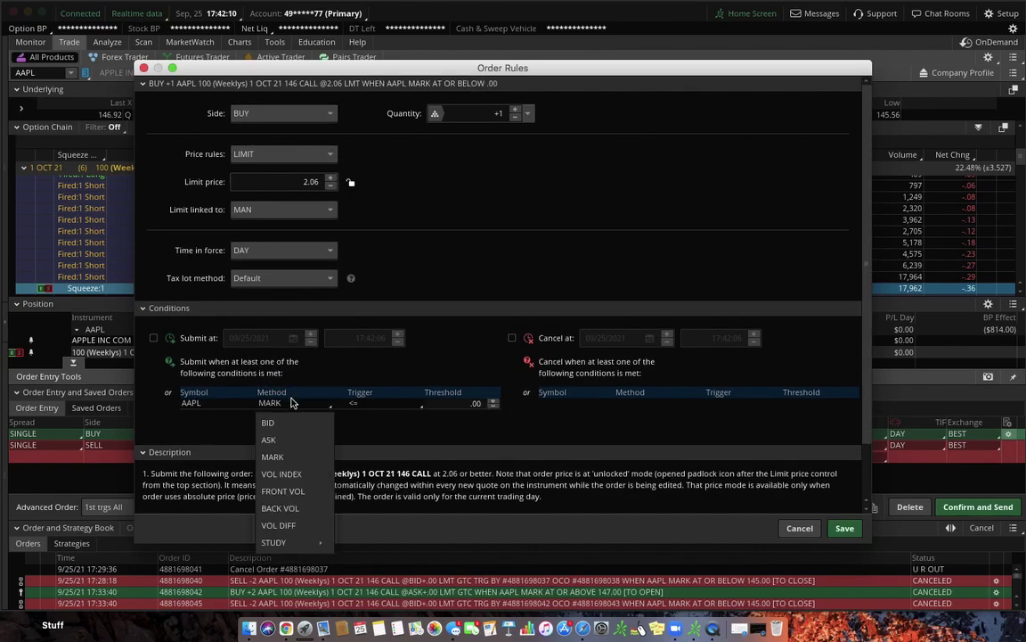
pyautogui.click(380, 409)
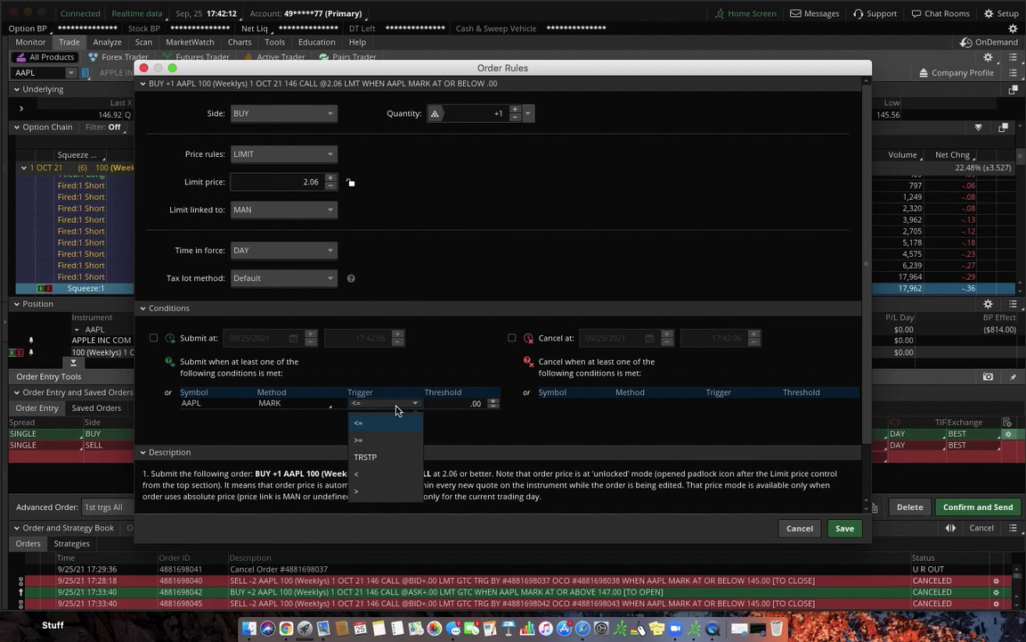
pyautogui.click(386, 438)
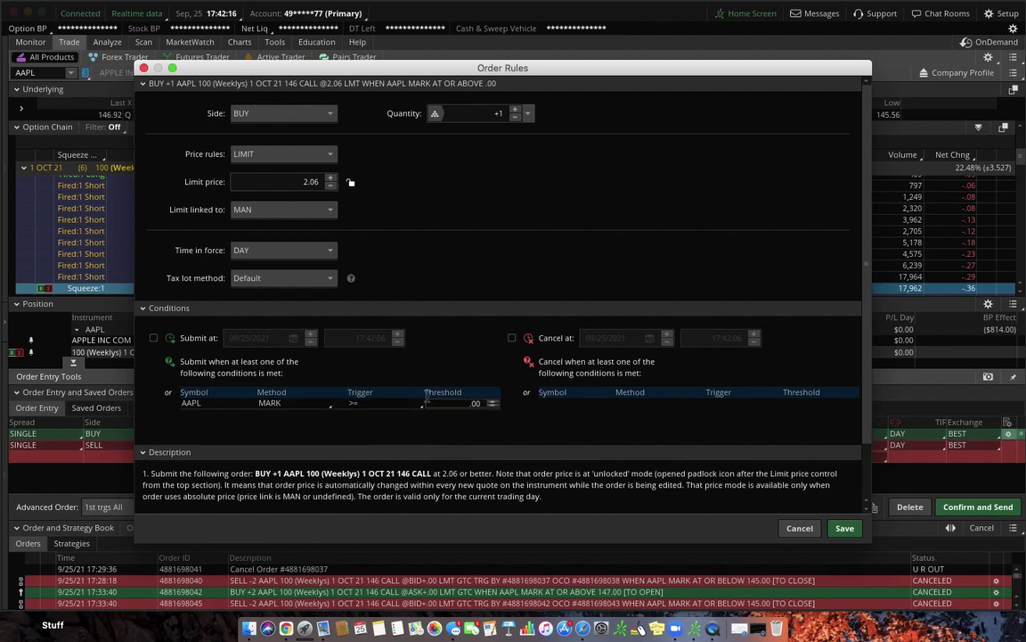
pyautogui.click(479, 404)
pyautogui.write('147')
pyautogui.press('Return')
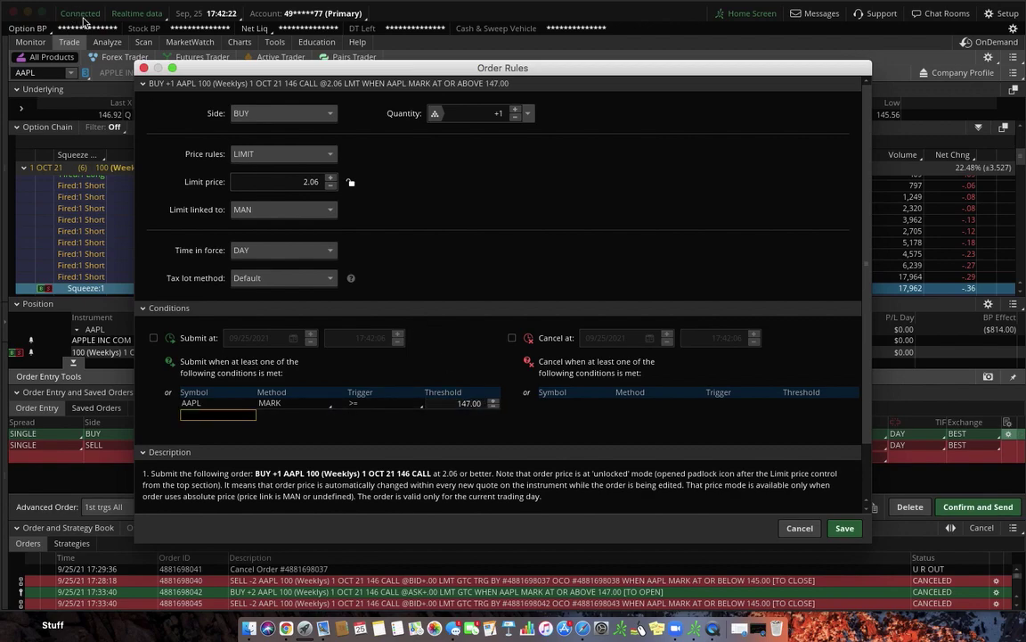
pyautogui.click(281, 209)
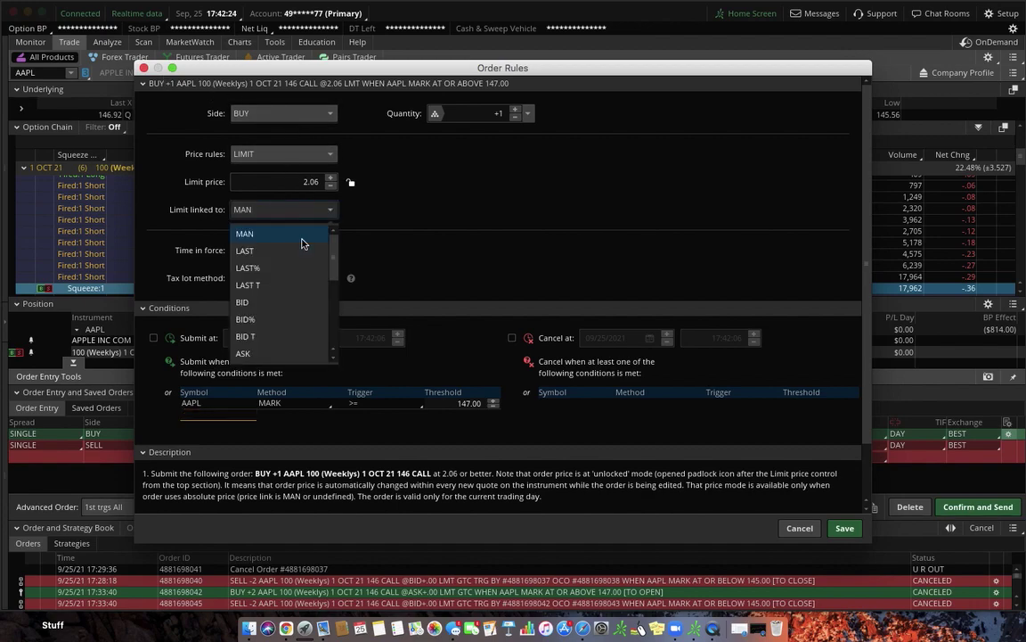
pyautogui.click(281, 316)
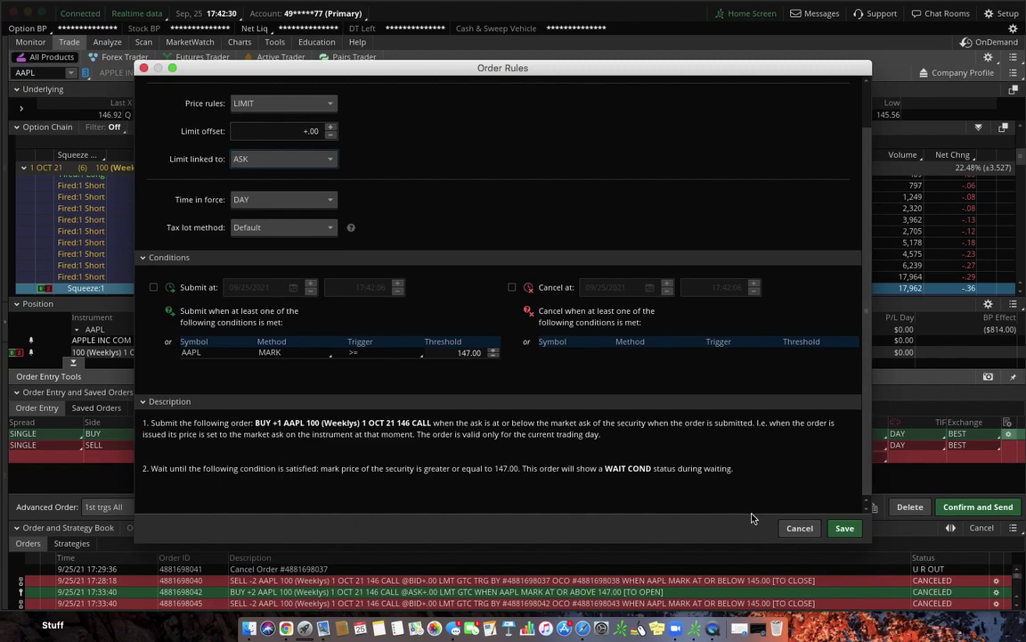
pyautogui.click(842, 527)
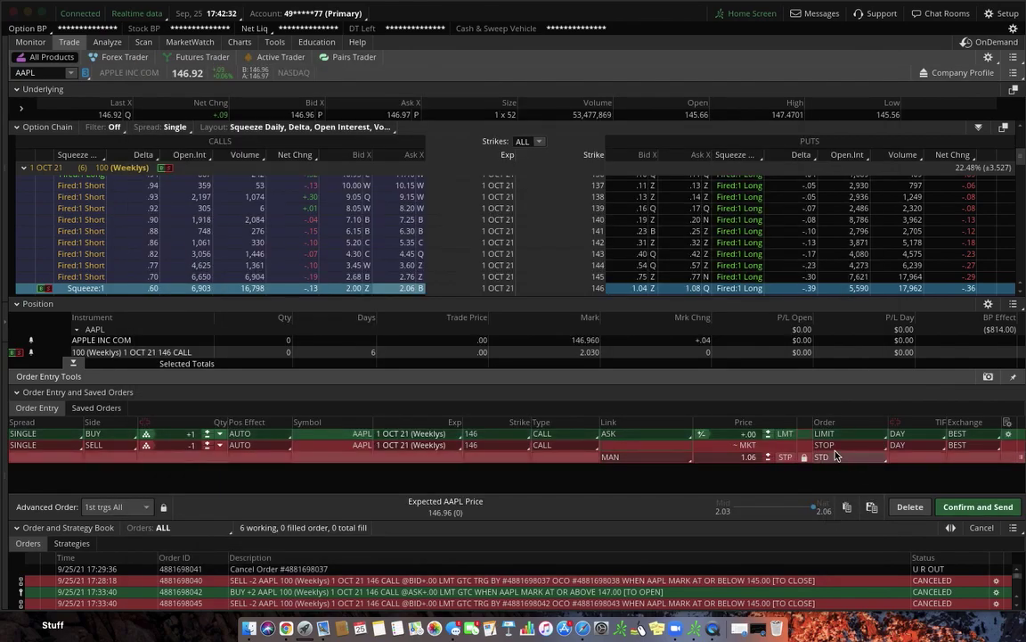
# Make the one-lot exit a TRAILSTOP order with a -25% offset off the mark
pyautogui.click(838, 456)
pyautogui.click(832, 532)
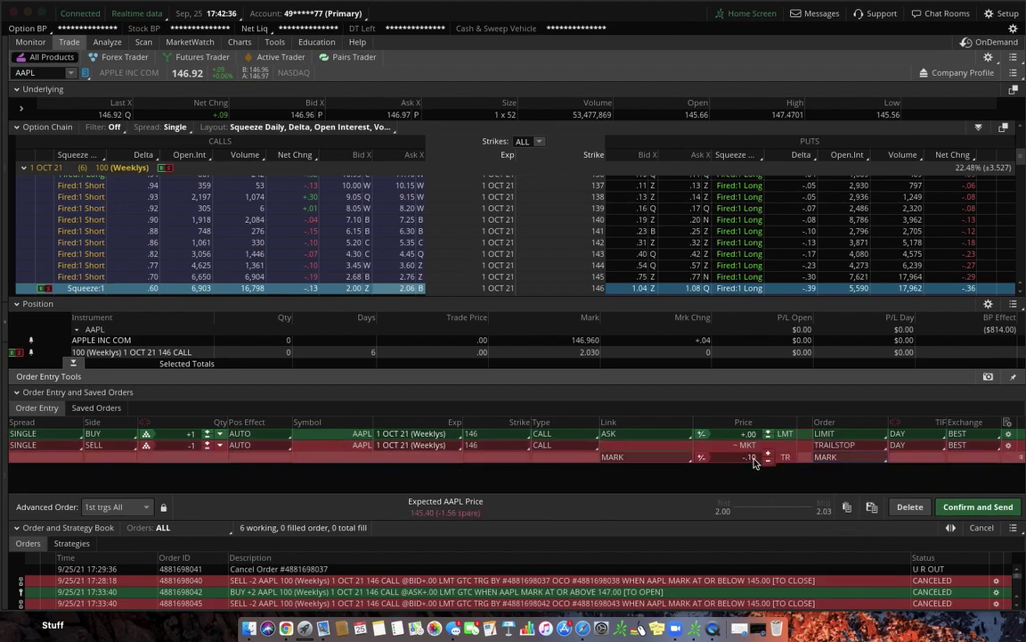
pyautogui.click(701, 456)
pyautogui.click(846, 444)
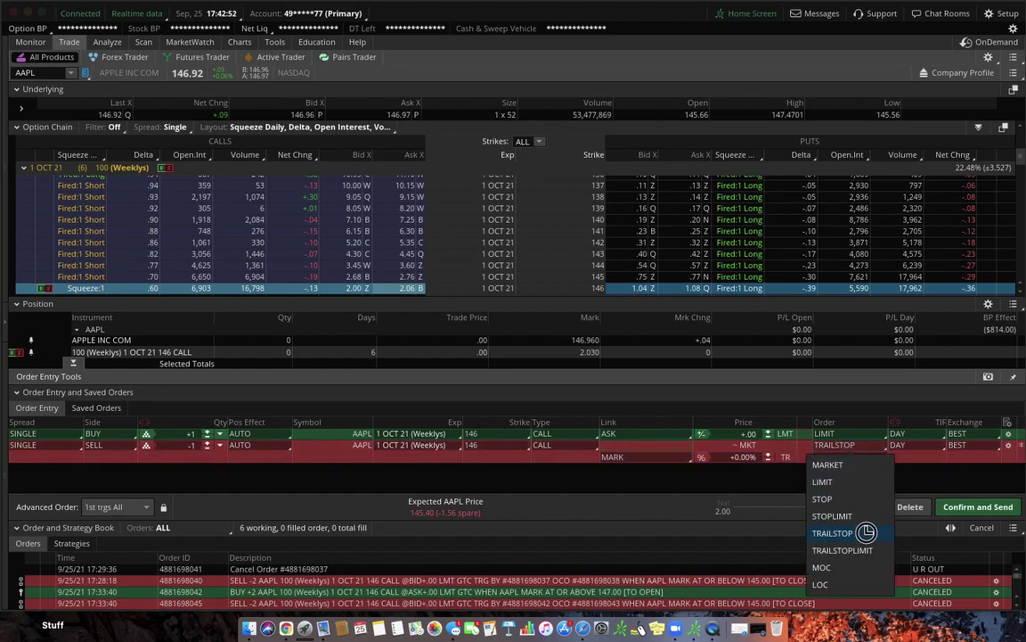
pyautogui.click(866, 532)
pyautogui.click(741, 459)
pyautogui.write('-25')
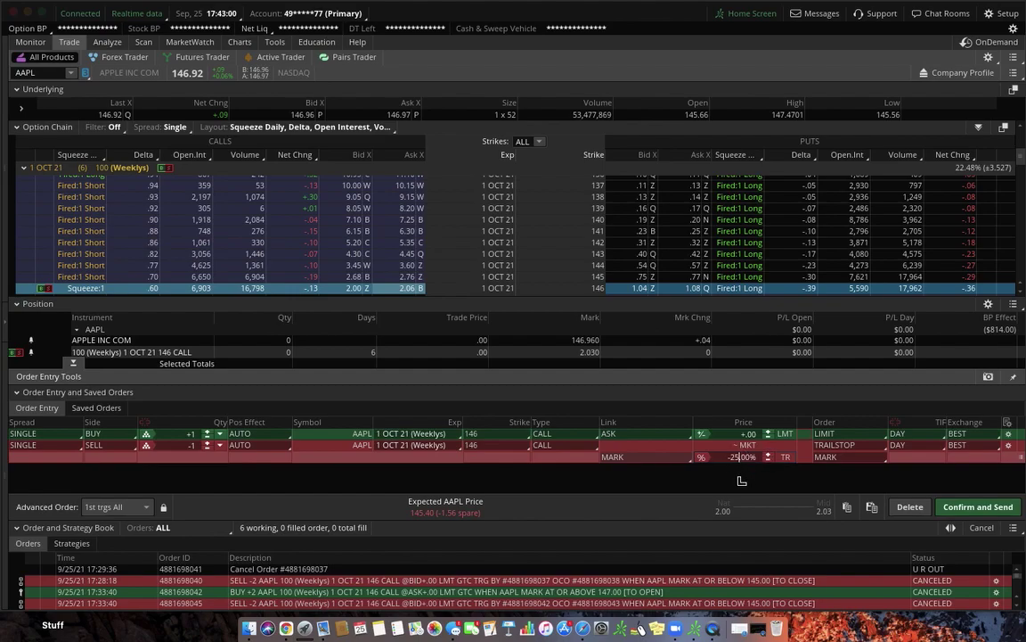
pyautogui.press('Return')
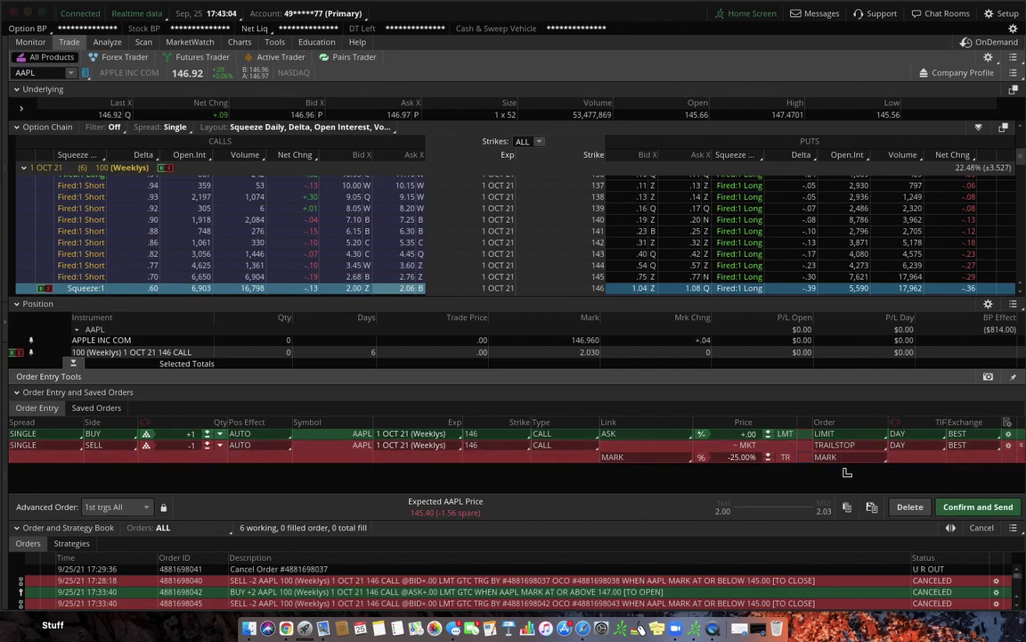
# Set both the buy and exit orders' time-in-force to GTC
pyautogui.click(898, 445)
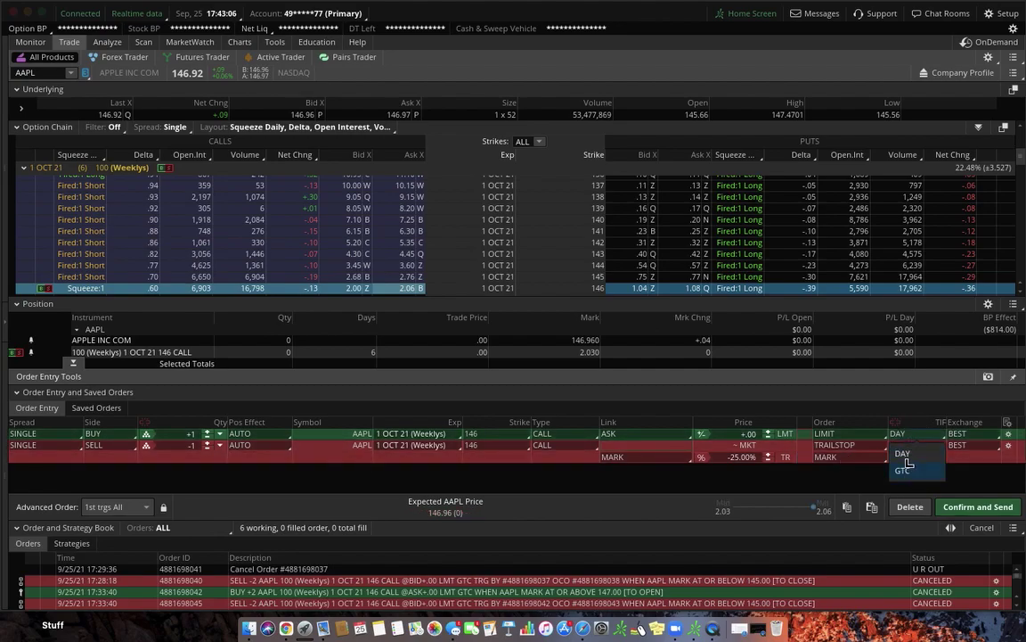
pyautogui.click(904, 470)
pyautogui.click(908, 444)
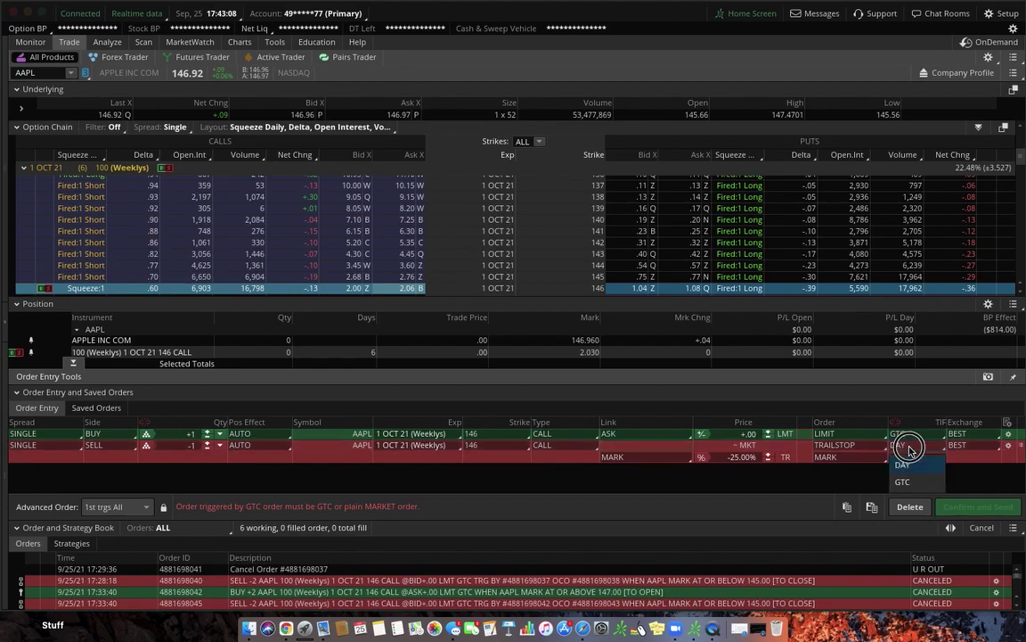
pyautogui.click(902, 482)
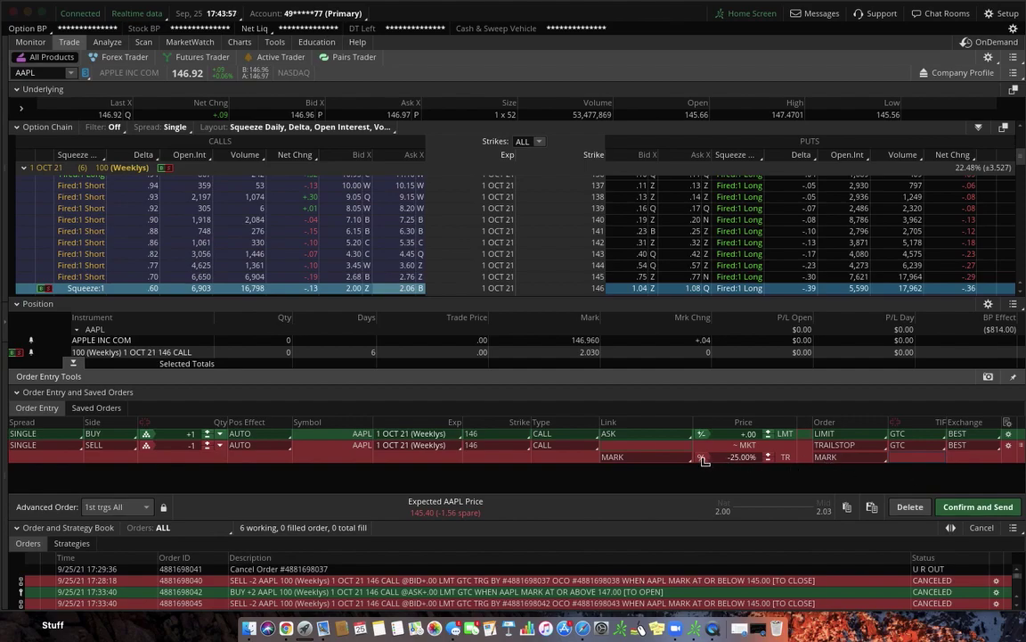
pyautogui.click(700, 457)
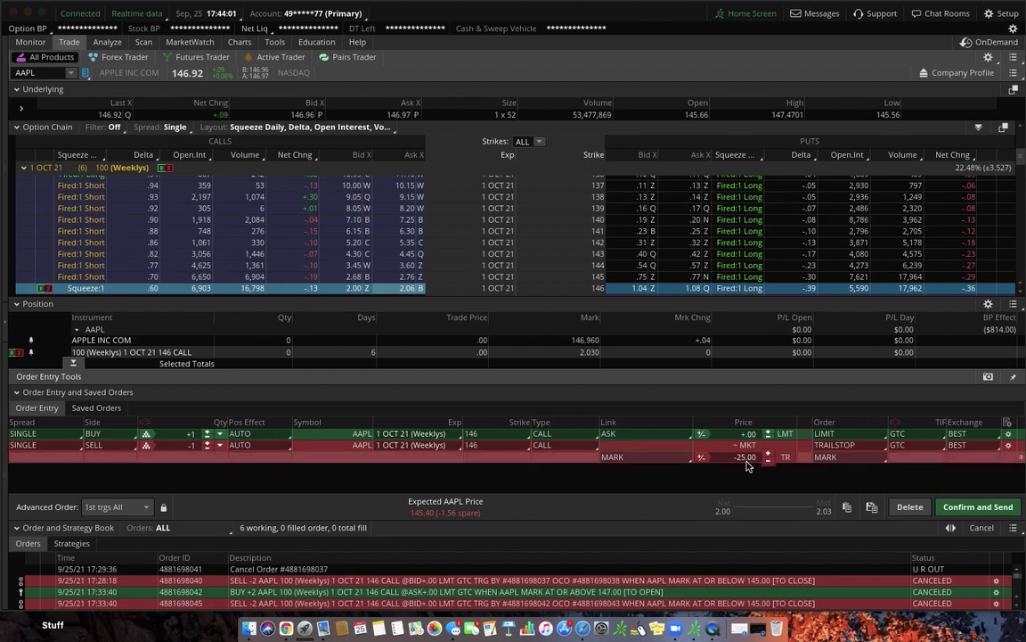
pyautogui.click(701, 460)
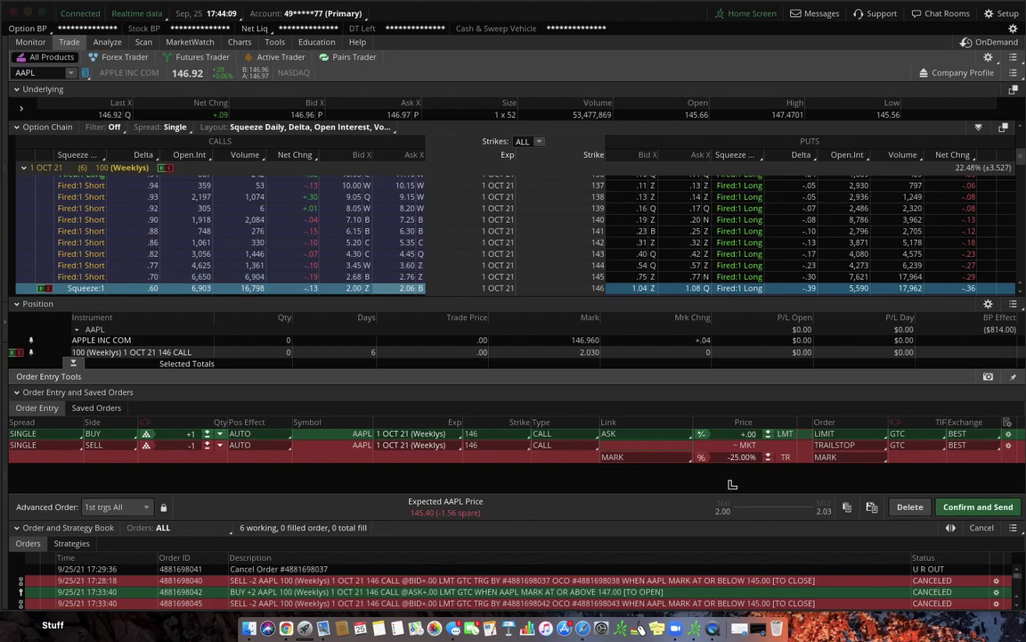
# Open the runner order's confirmation, then move it and widen it to show full order descriptions
pyautogui.click(984, 507)
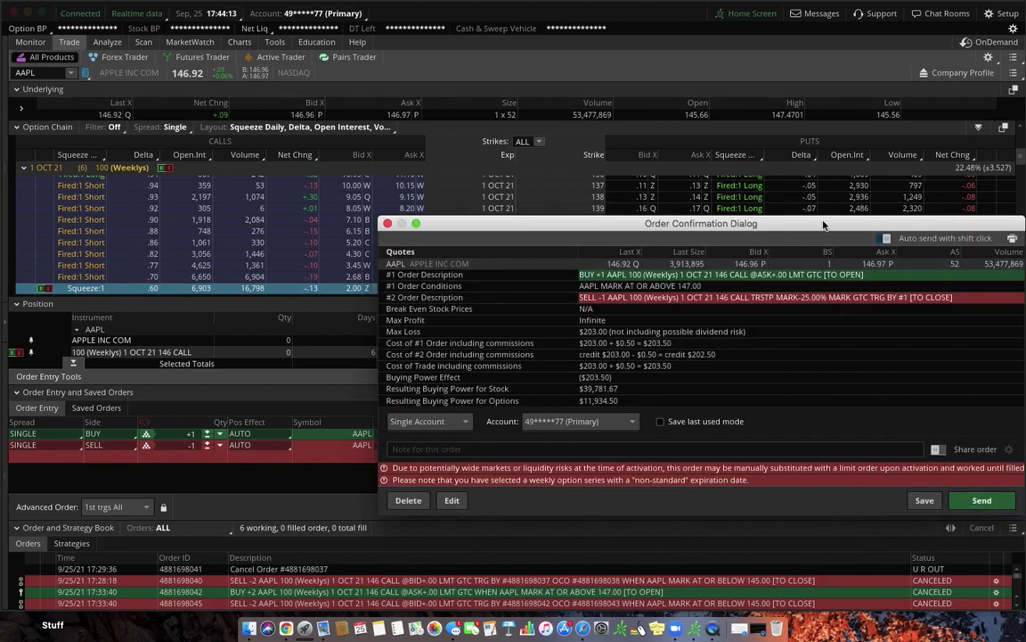
pyautogui.moveTo(786, 206); pyautogui.dragTo(595, 192)
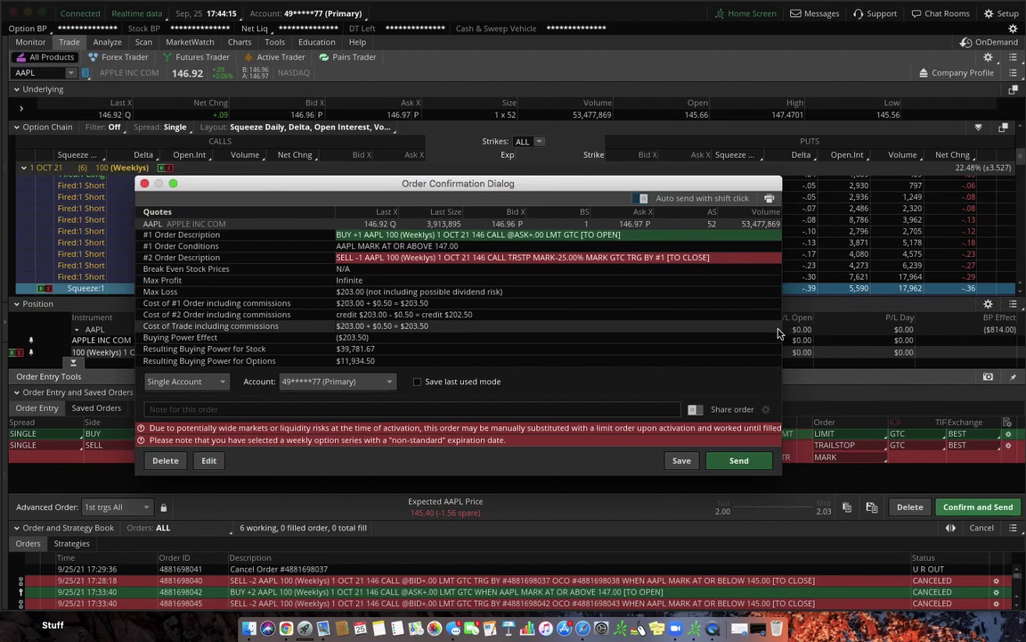
pyautogui.moveTo(780, 333); pyautogui.dragTo(945, 333)
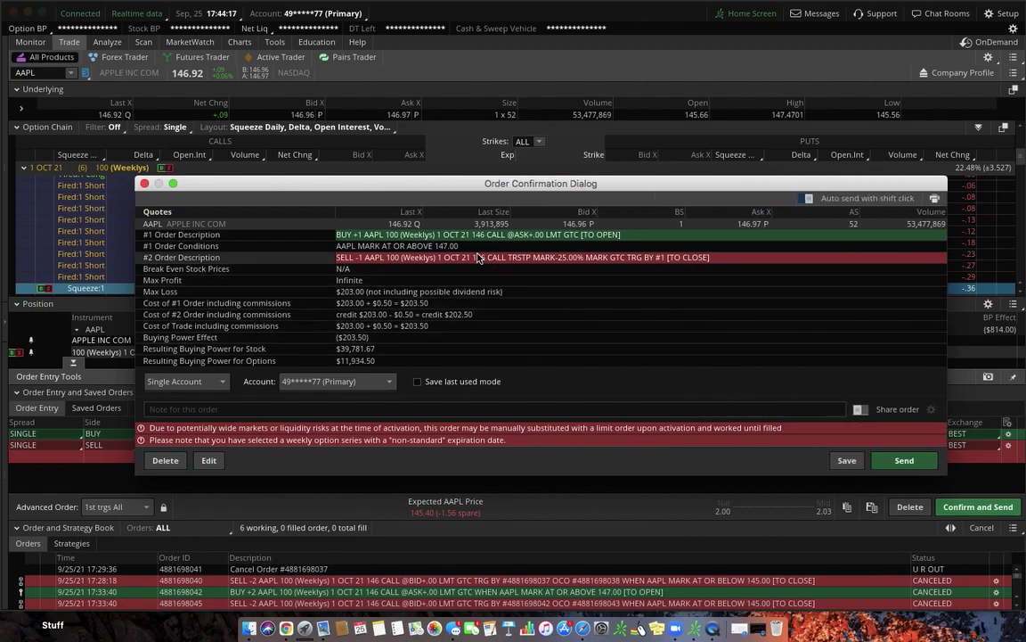